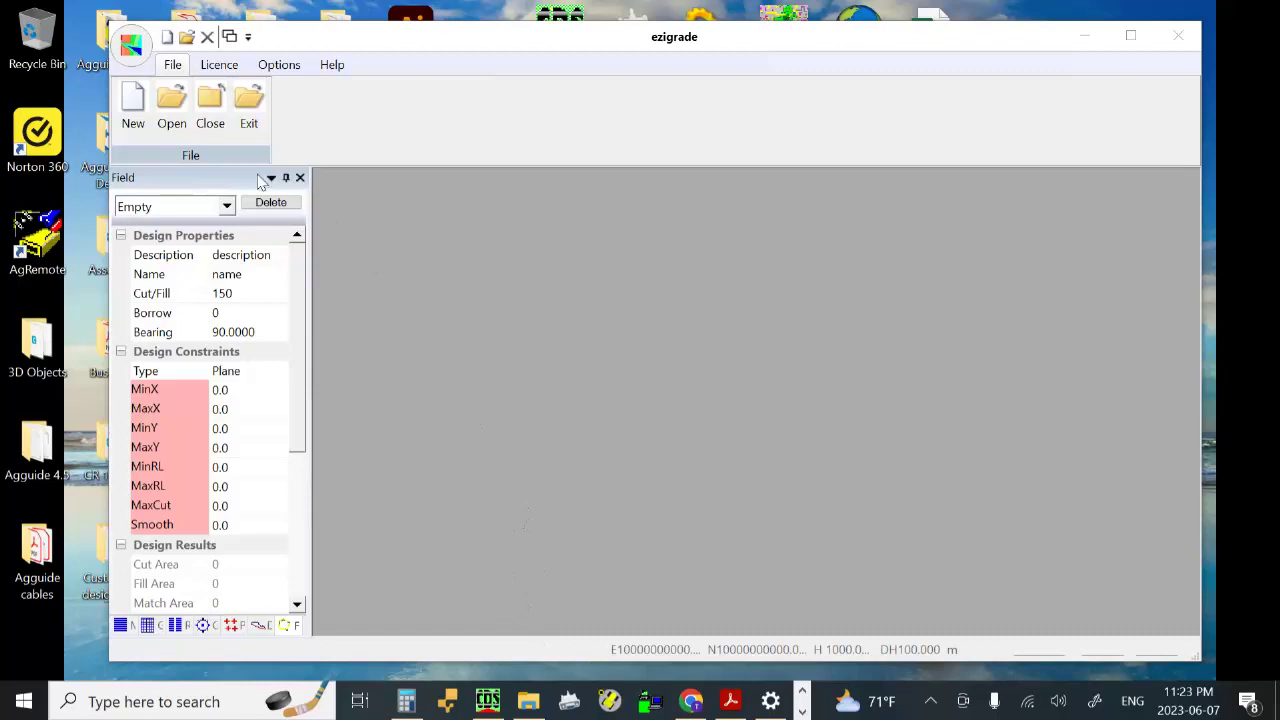
# Create a new job database in the 1-23 folder, adding #2 to the end of the suggested file name.
pyautogui.click(156, 112)
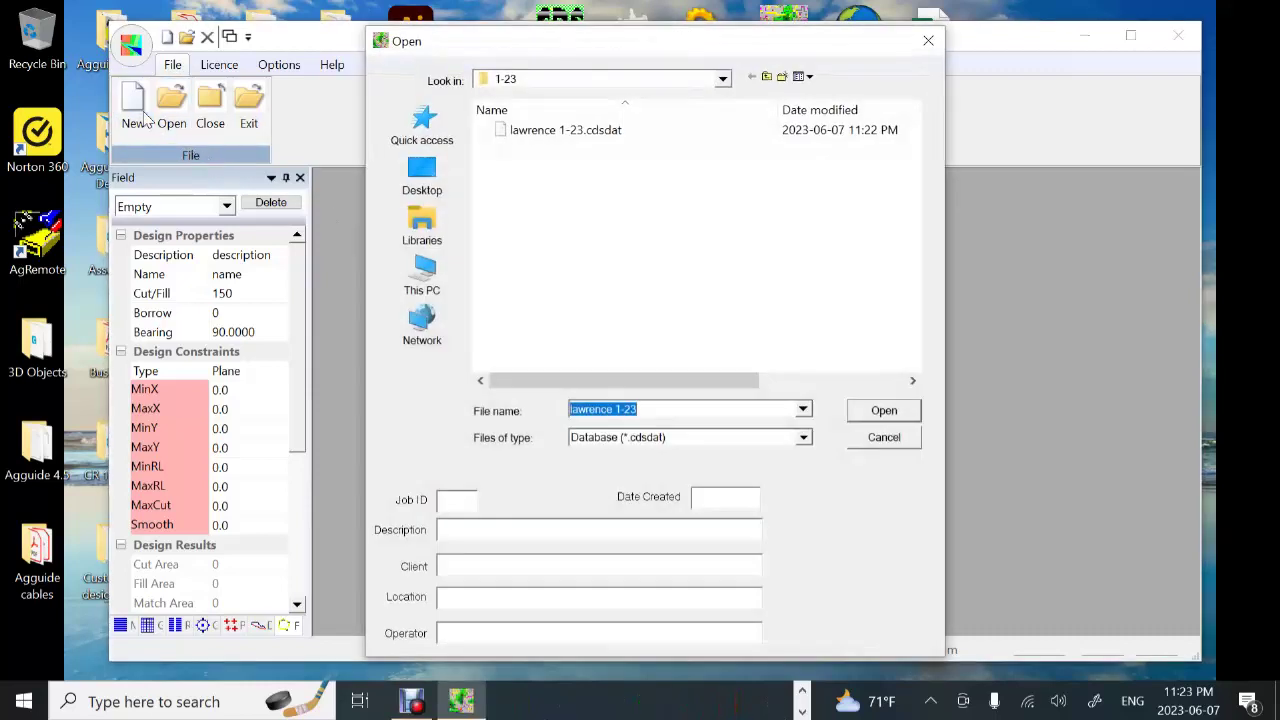
pyautogui.click(655, 404)
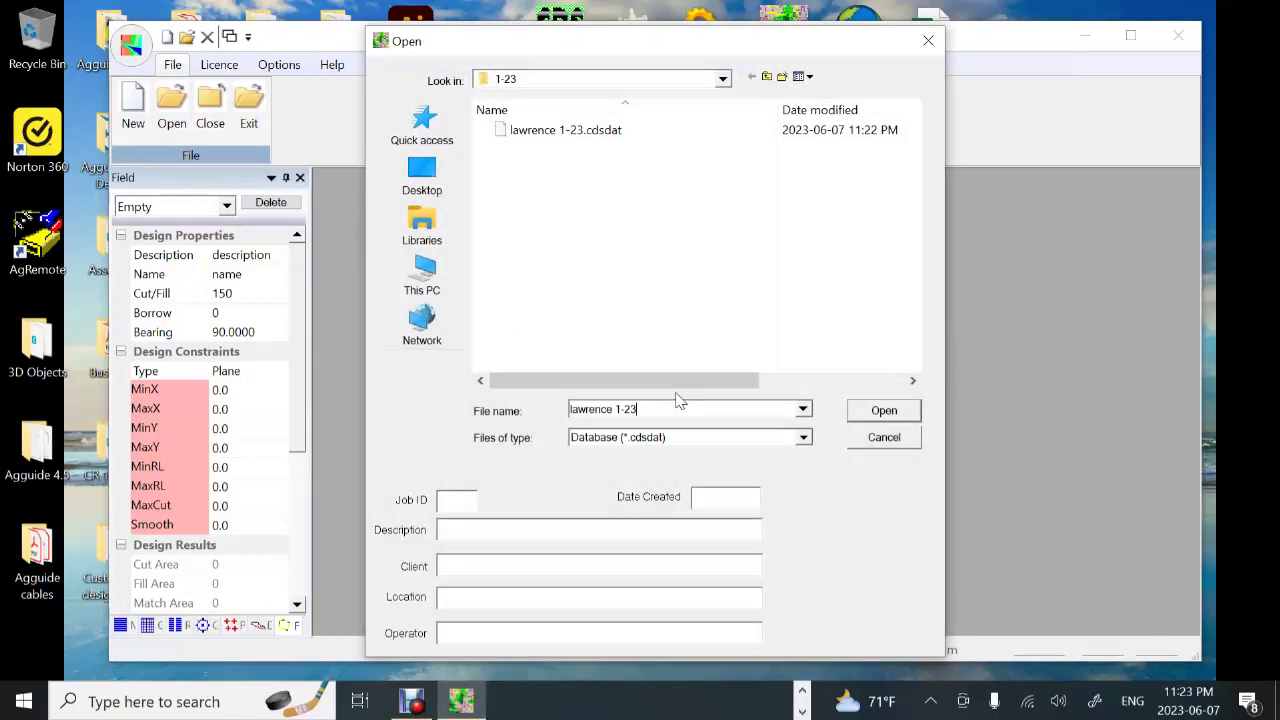
pyautogui.write('#2')
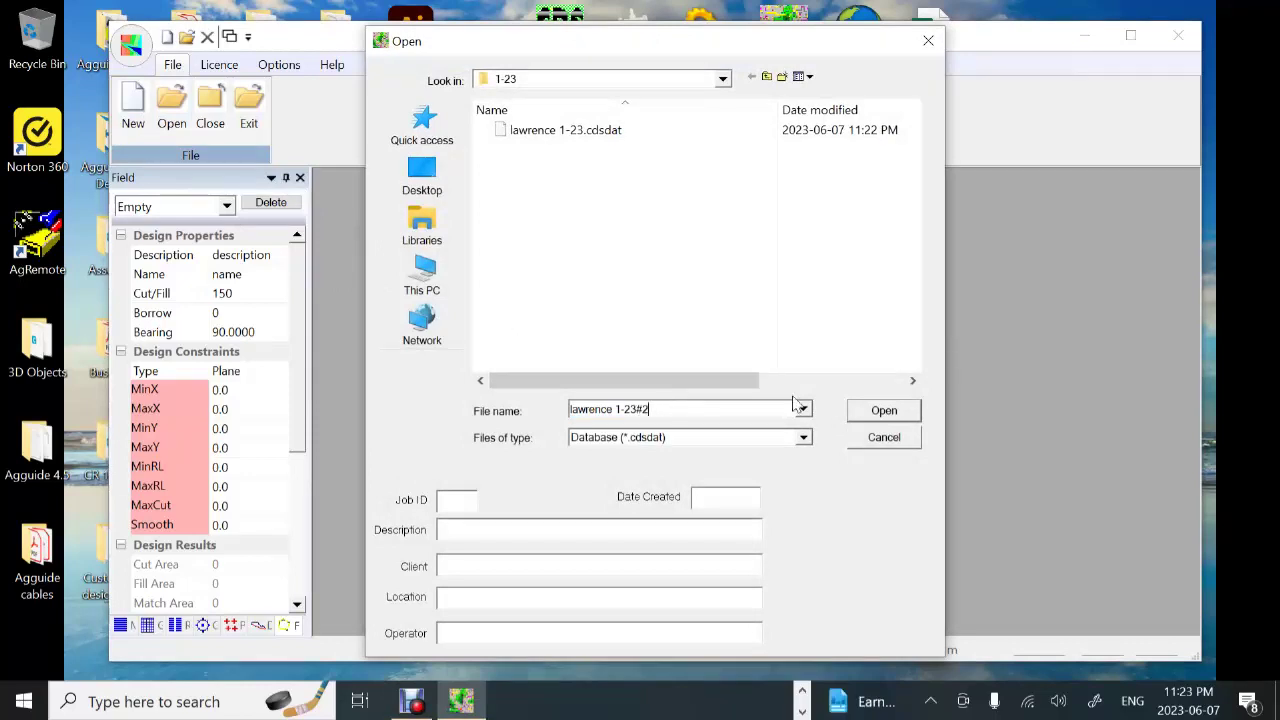
pyautogui.click(899, 417)
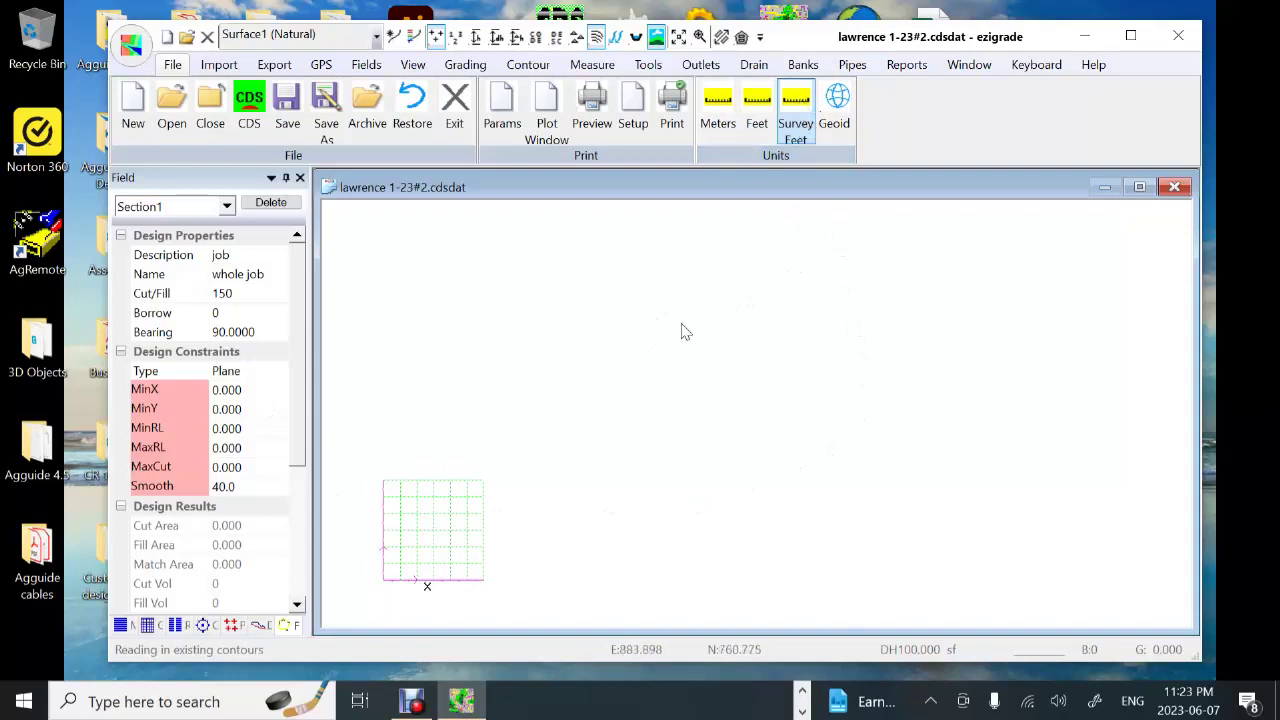
# Import the Topcon AG3 file from the 1-23 folder, accepting the default answer No for setting up surfaces individually.
pyautogui.click(224, 68)
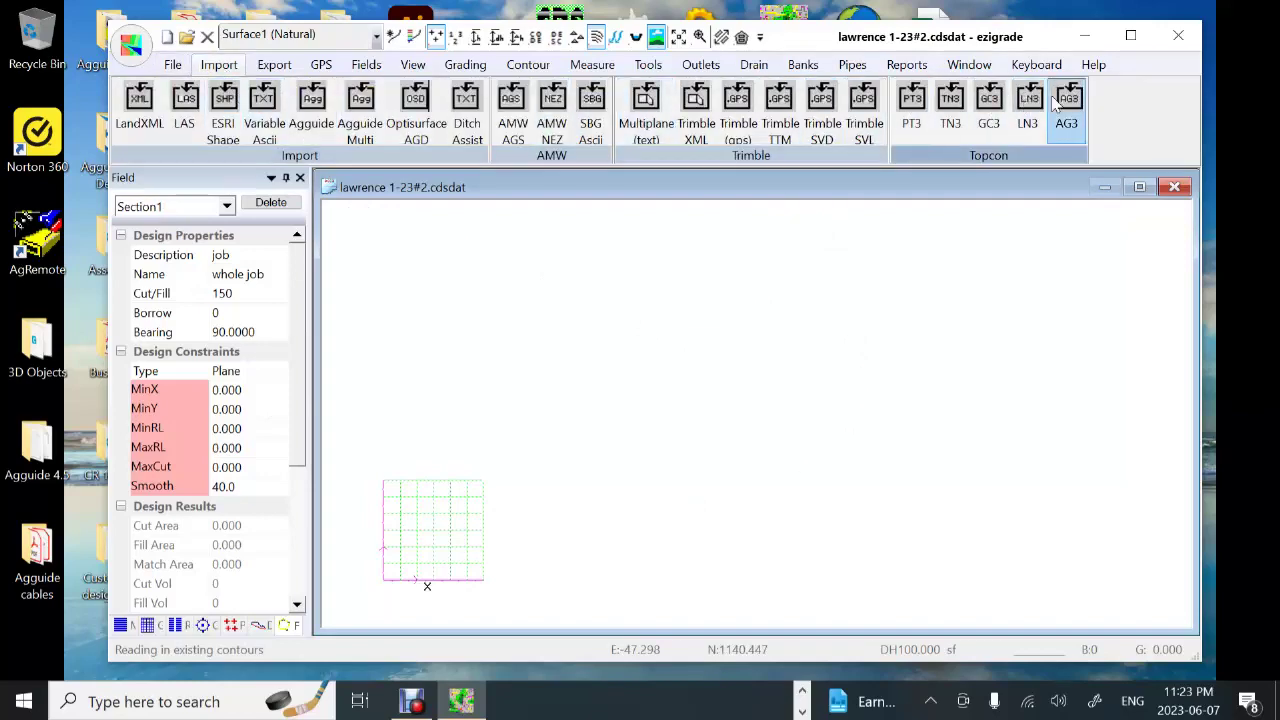
pyautogui.click(1066, 104)
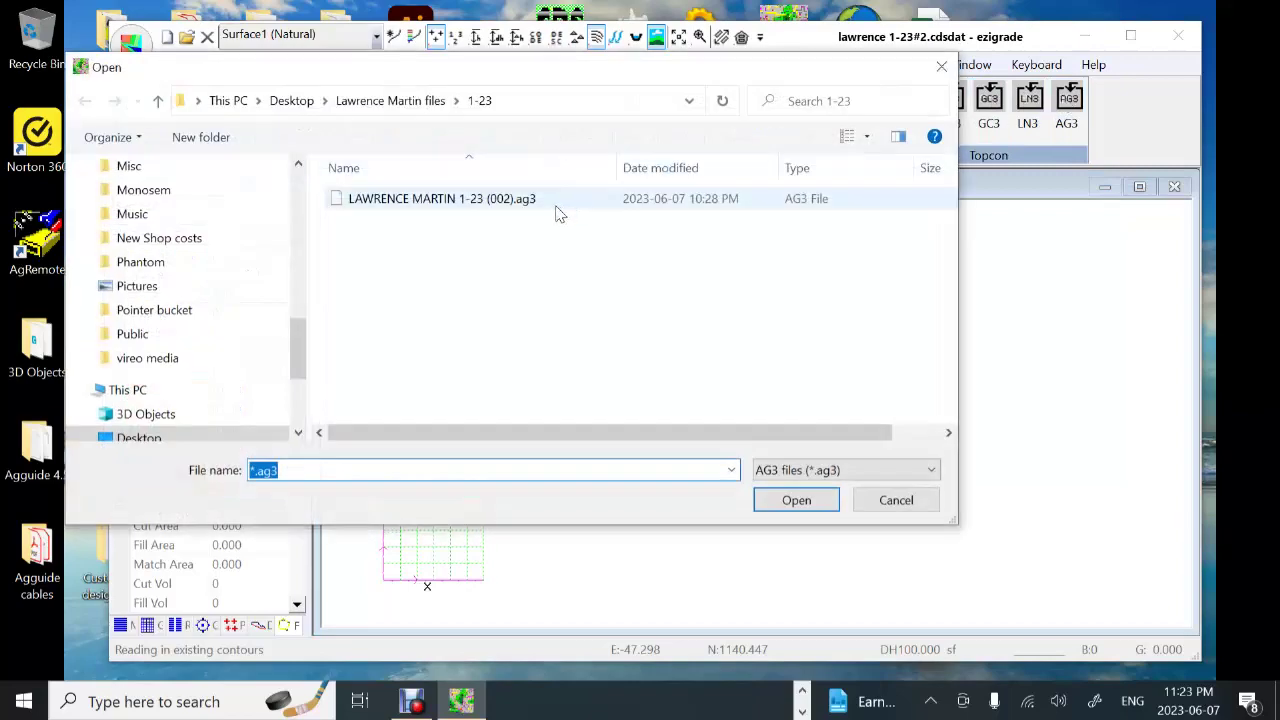
pyautogui.doubleClick(475, 200)
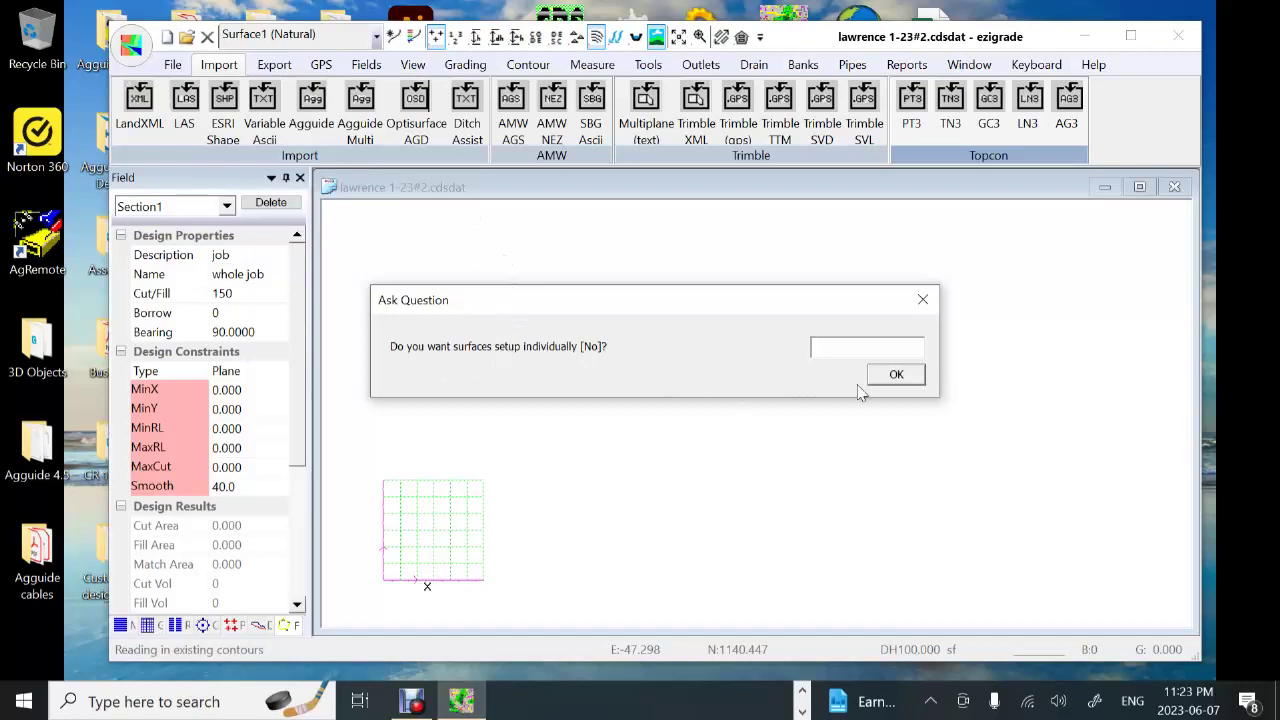
pyautogui.click(896, 375)
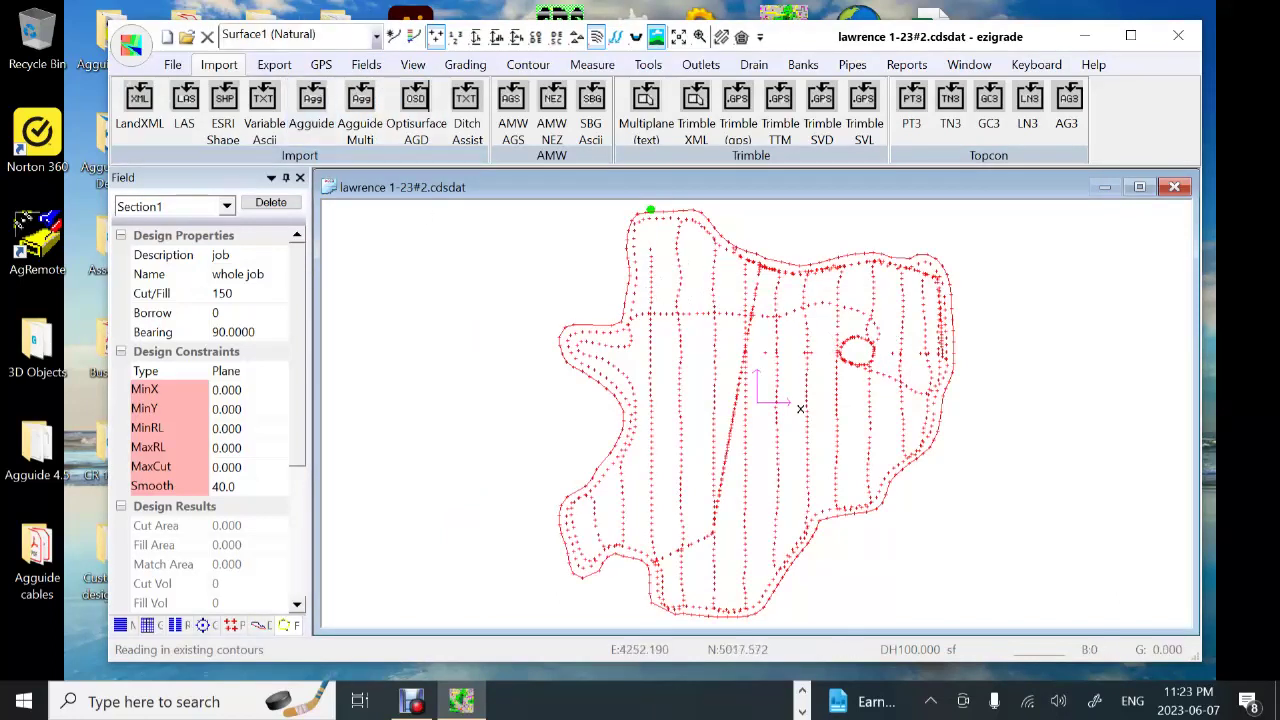
# Go through the imported Difference and Design surfaces and make Surface2 (Difference) the active surface.
pyautogui.click(376, 36)
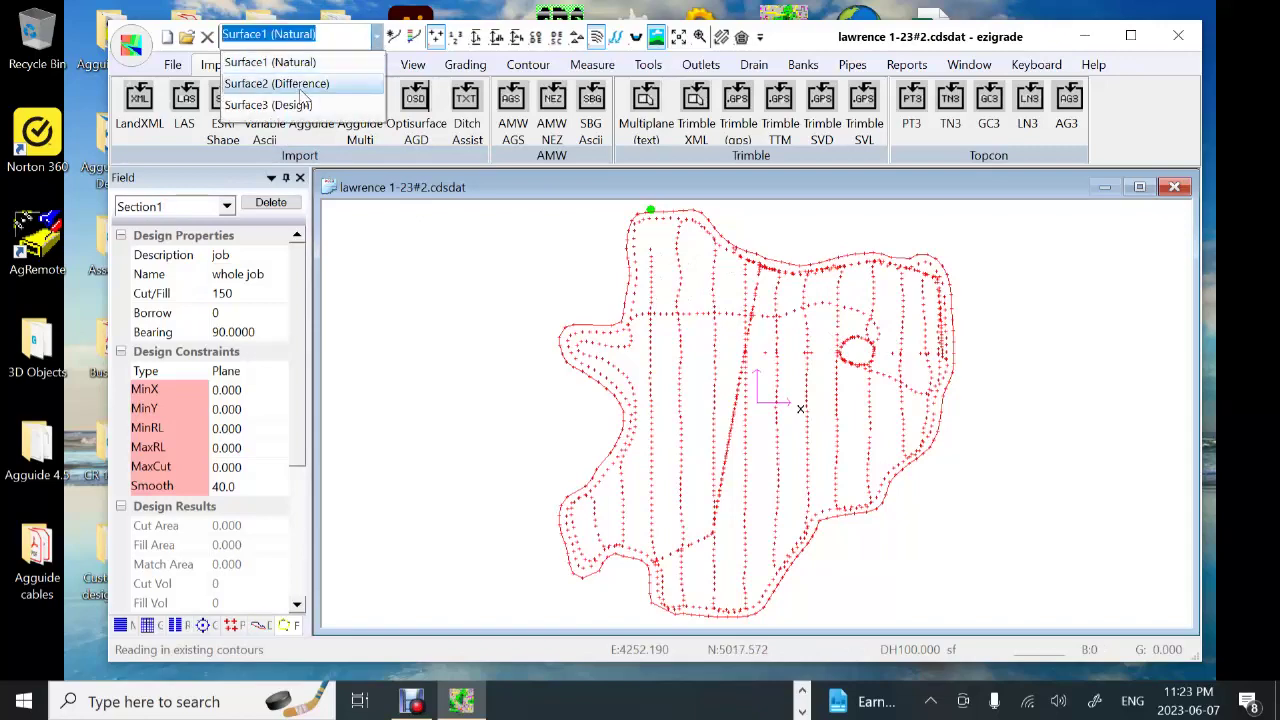
pyautogui.click(310, 78)
pyautogui.click(376, 36)
pyautogui.click(336, 105)
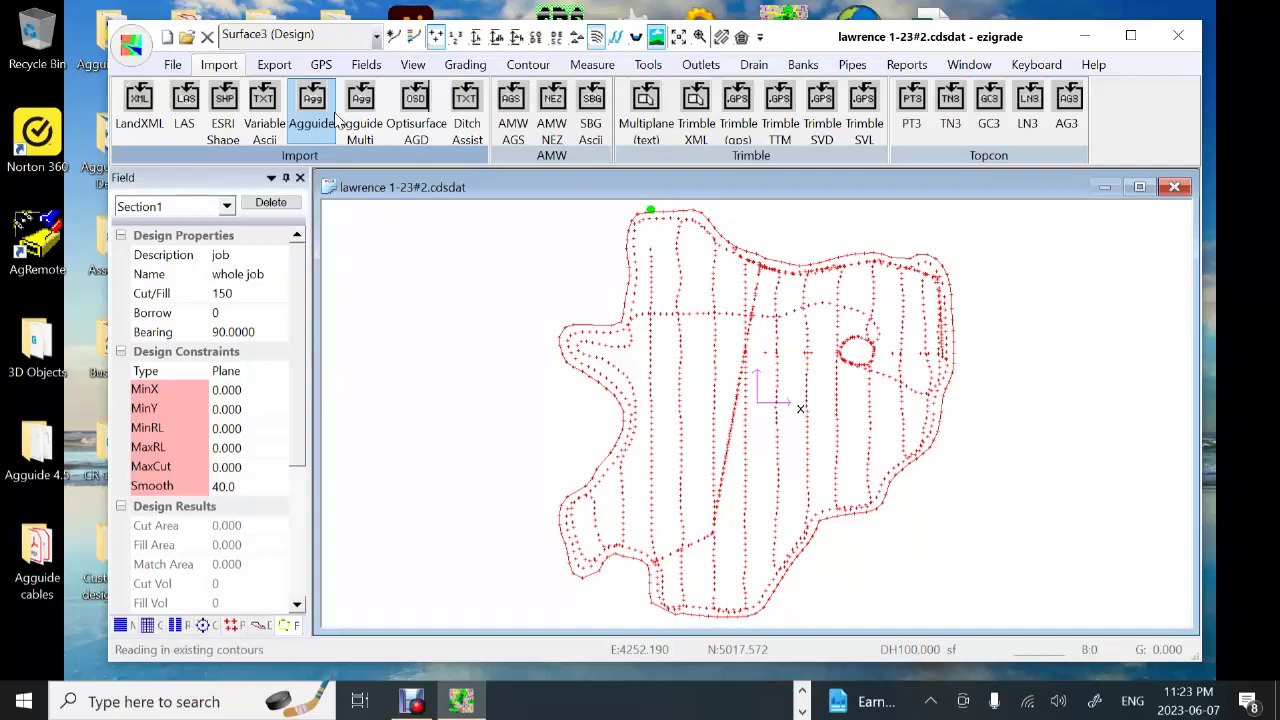
pyautogui.click(376, 36)
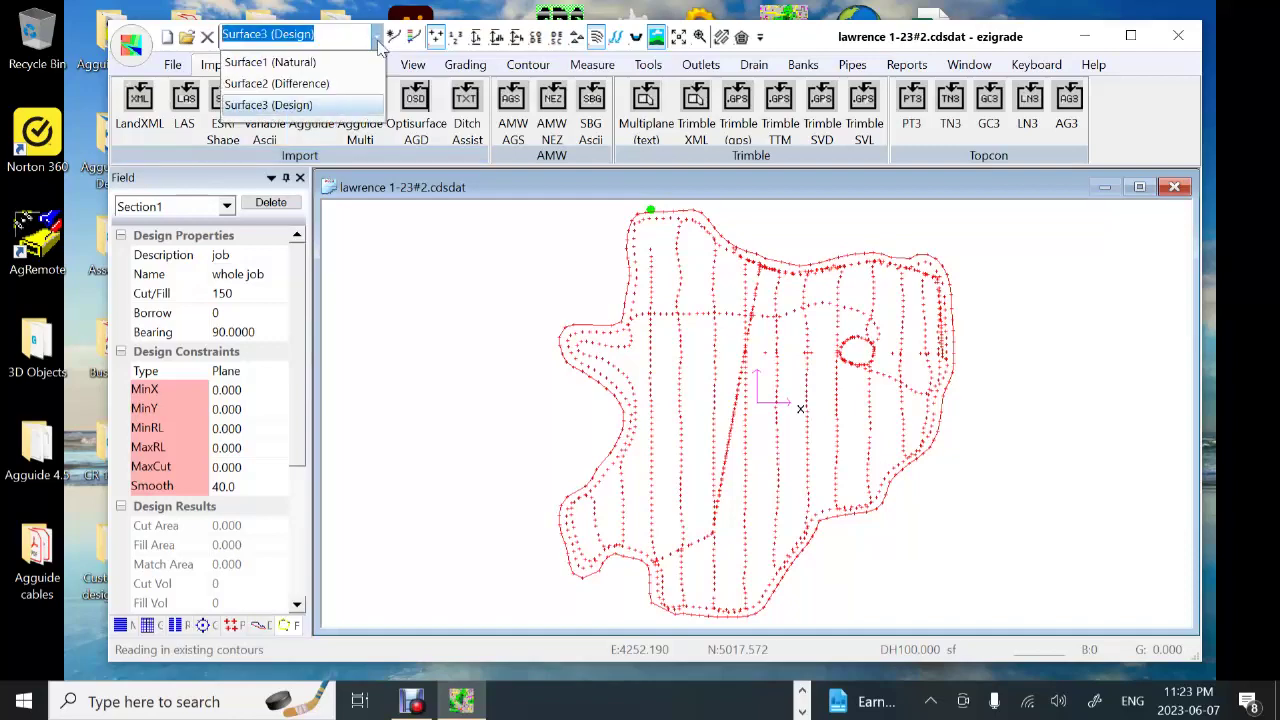
pyautogui.click(285, 83)
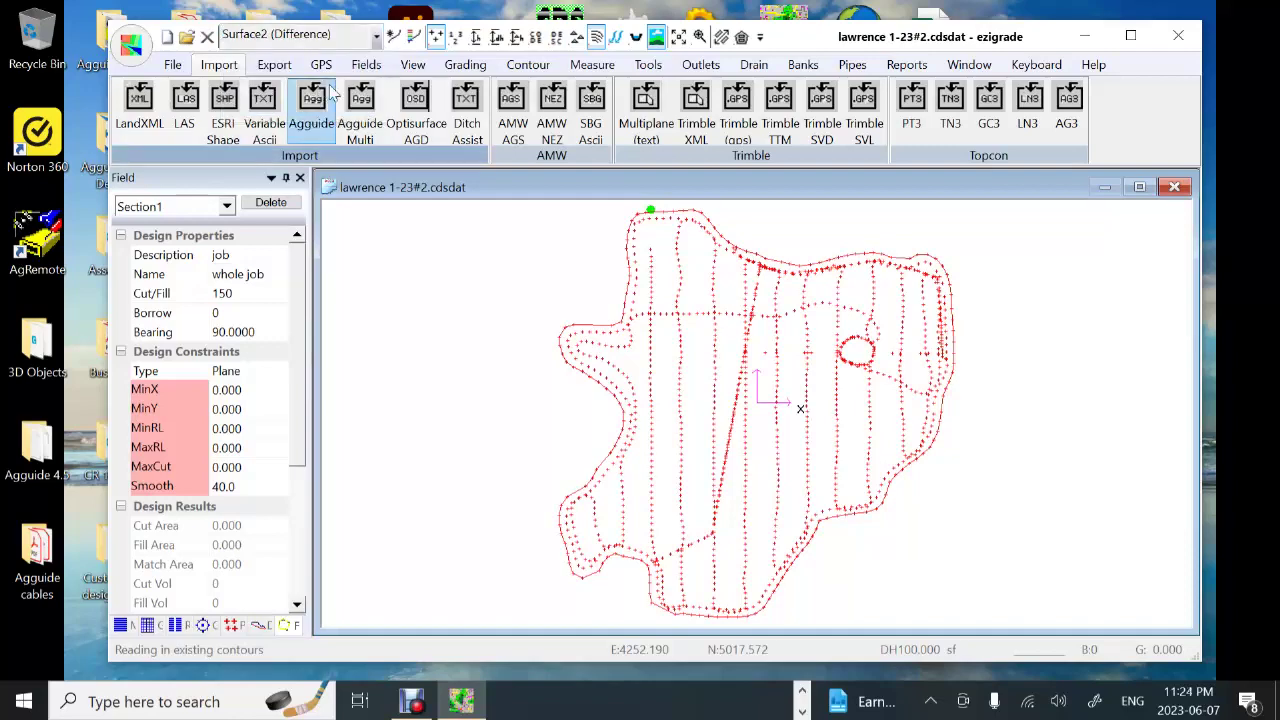
# Copy the color settings from surface 1 to the difference surface and turn on surface colors with shade by height.
pyautogui.click(412, 40)
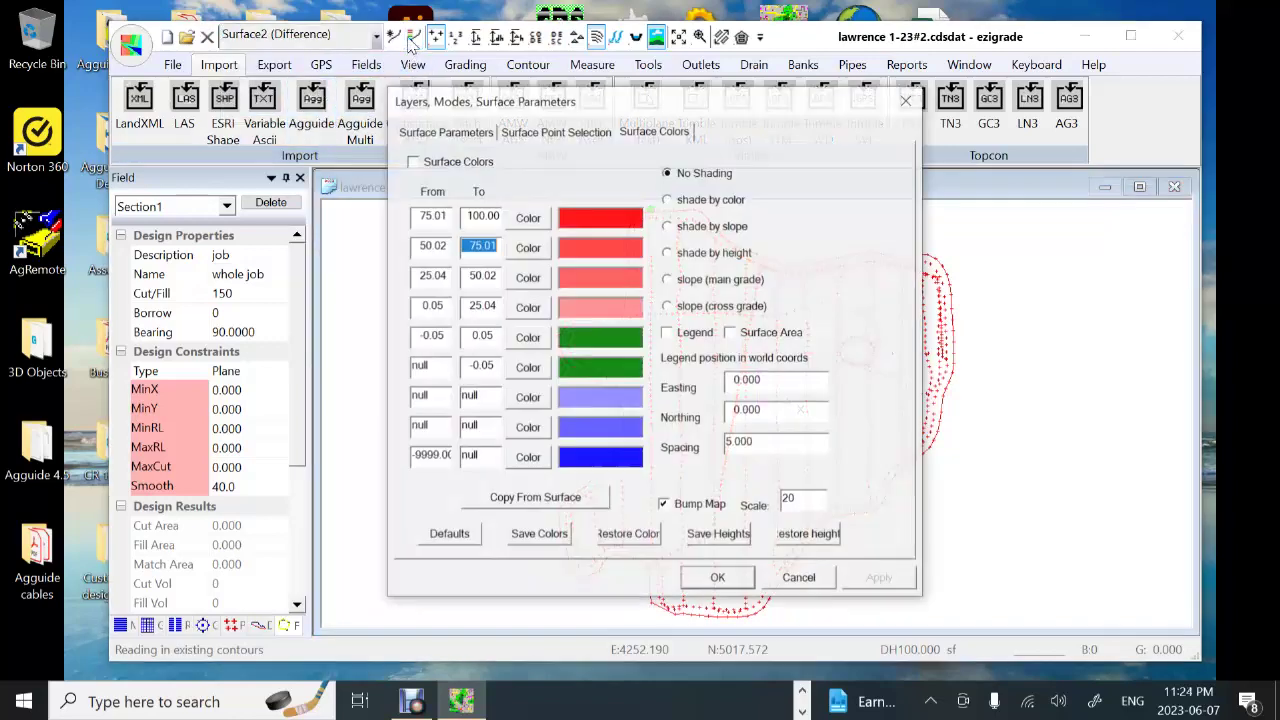
pyautogui.click(528, 503)
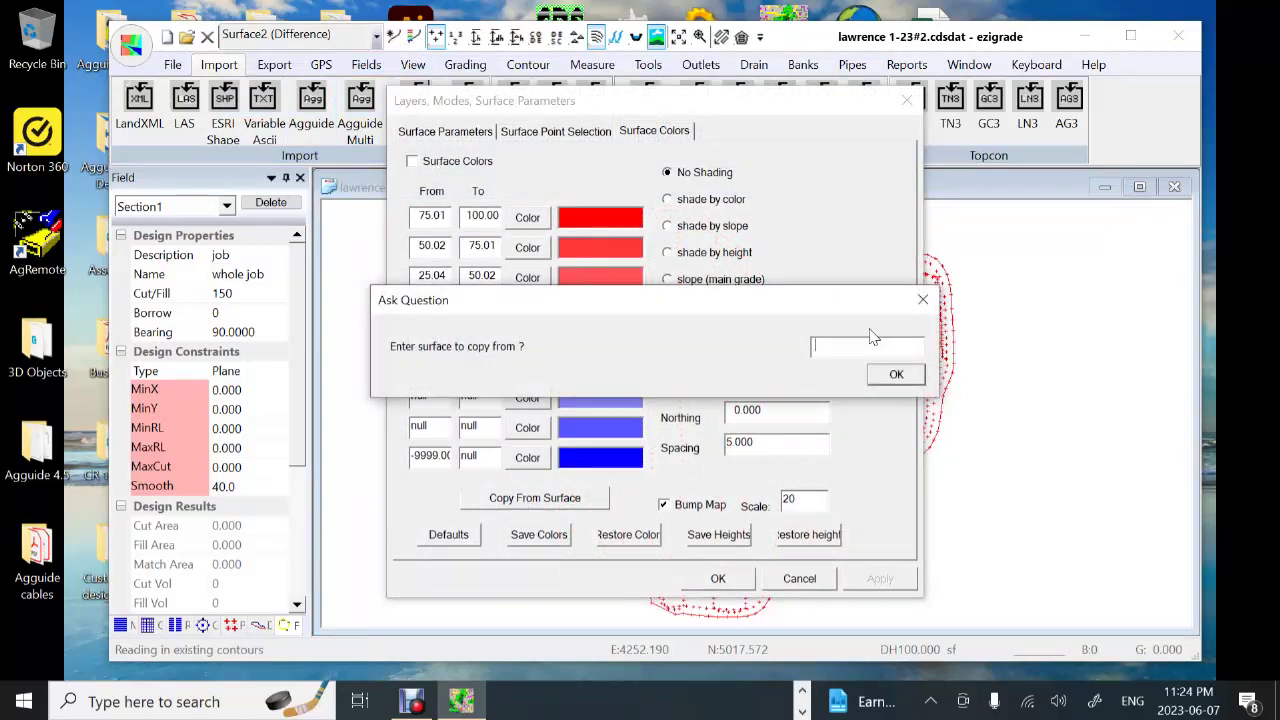
pyautogui.write('1')
pyautogui.press('Return')
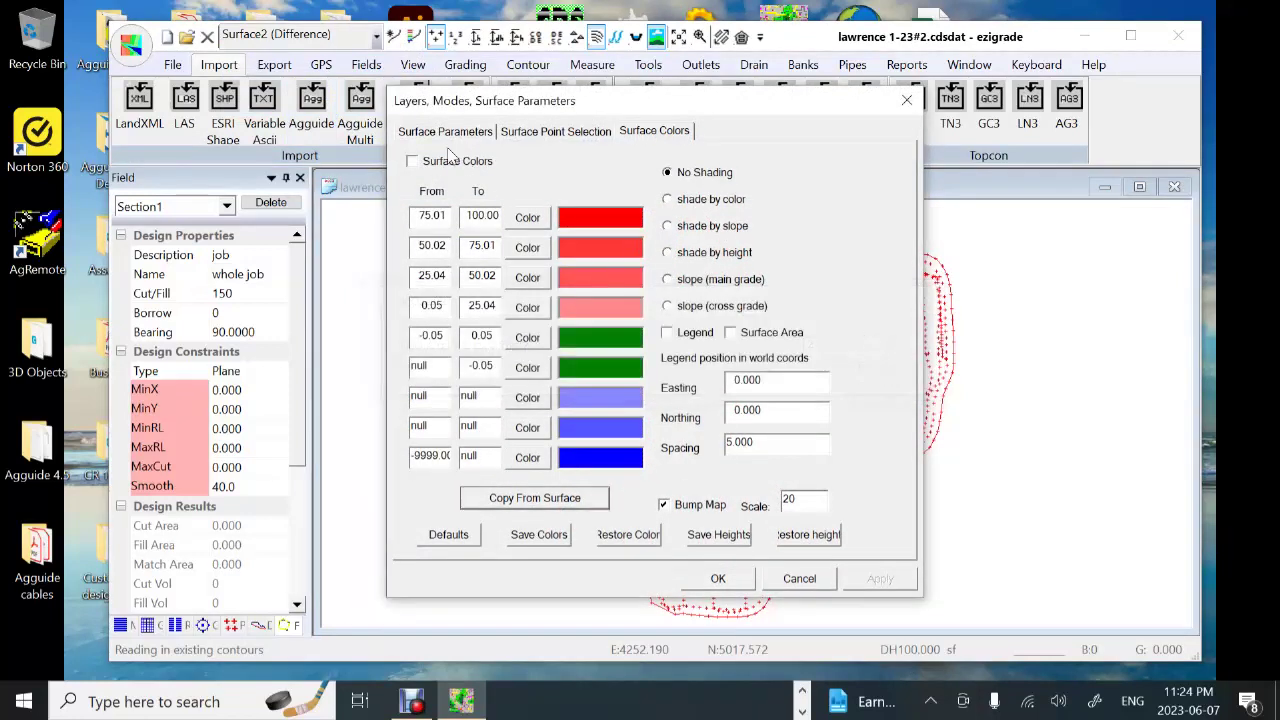
pyautogui.click(412, 161)
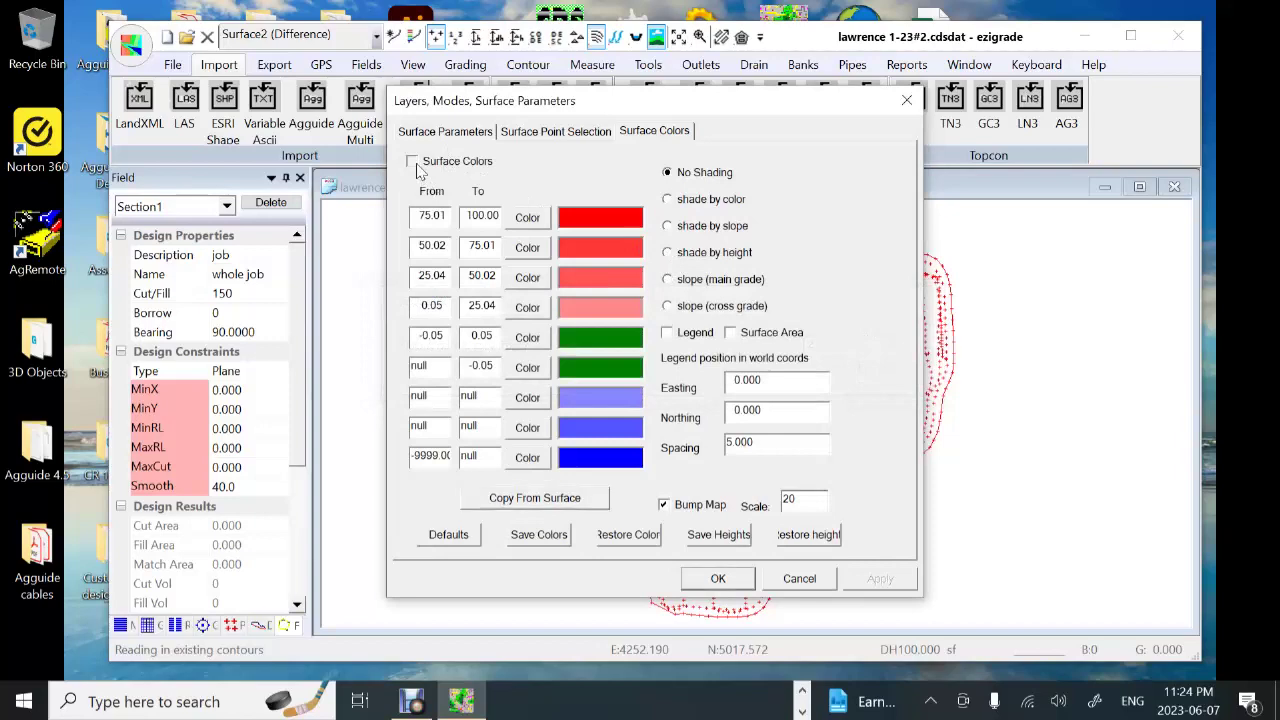
pyautogui.click(714, 256)
pyautogui.click(720, 578)
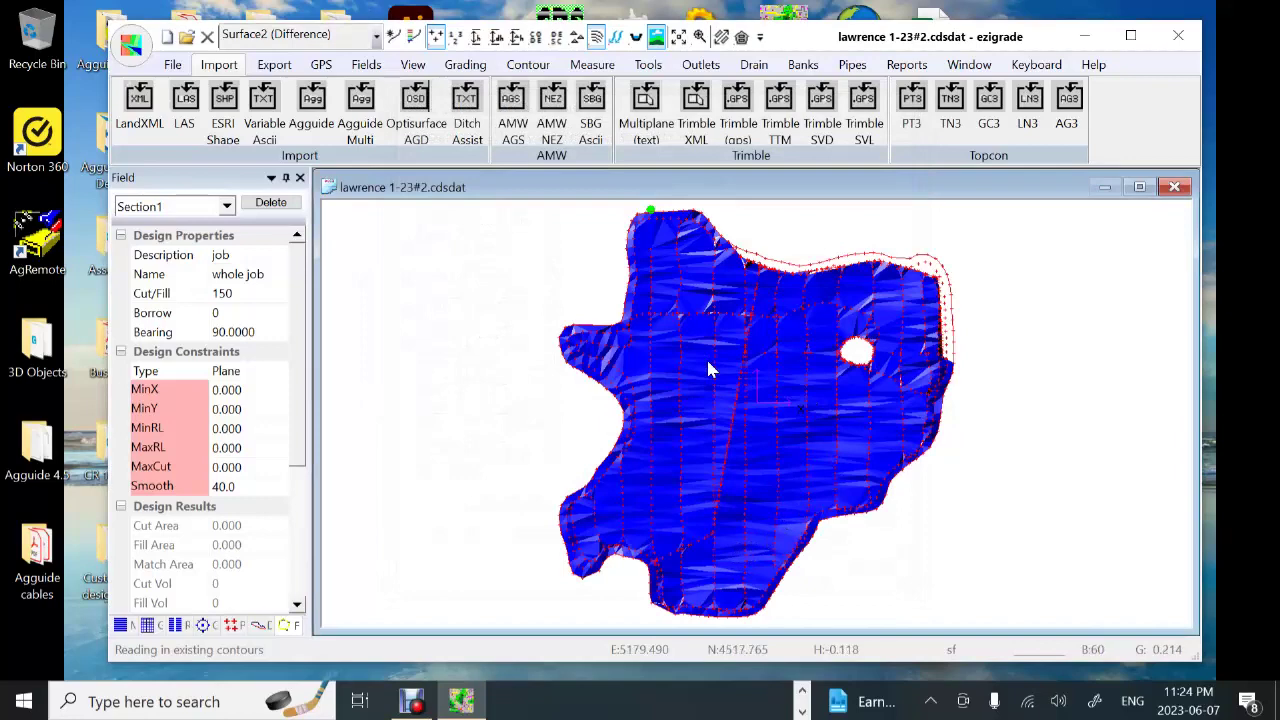
# Review the difference surface's color ranges and shading options without changing them.
pyautogui.click(414, 36)
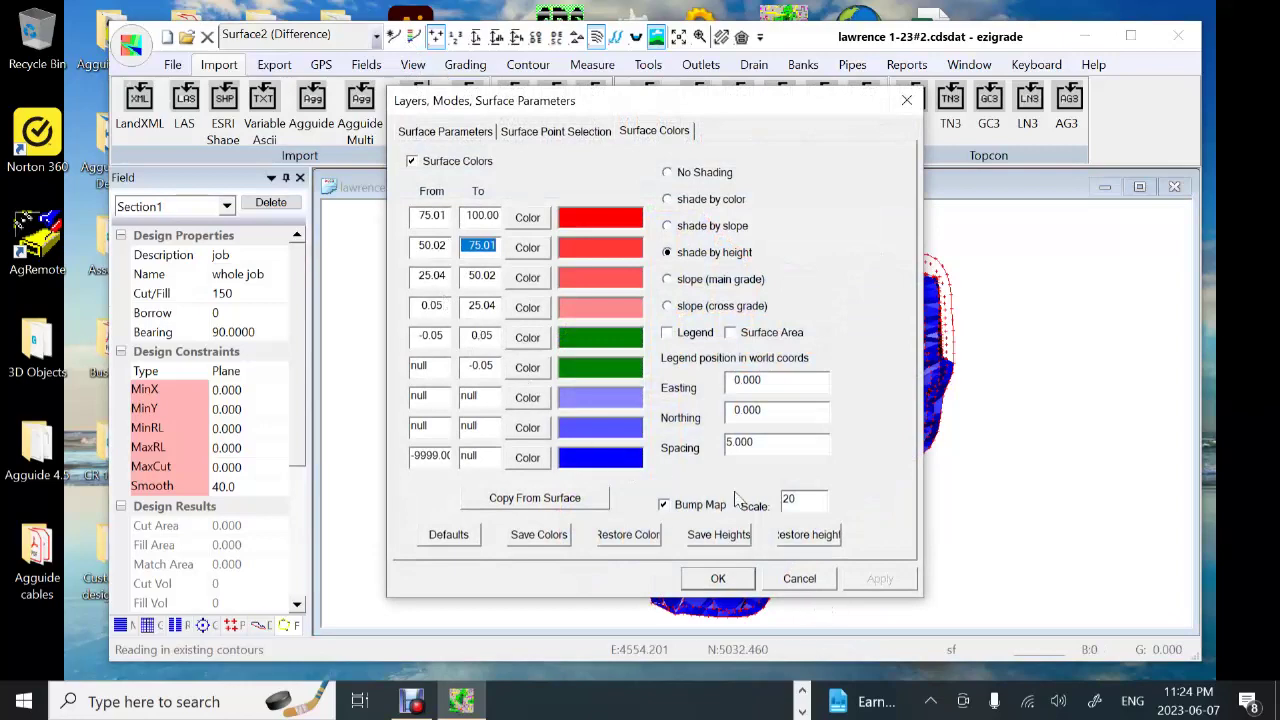
pyautogui.click(806, 580)
pyautogui.click(738, 404)
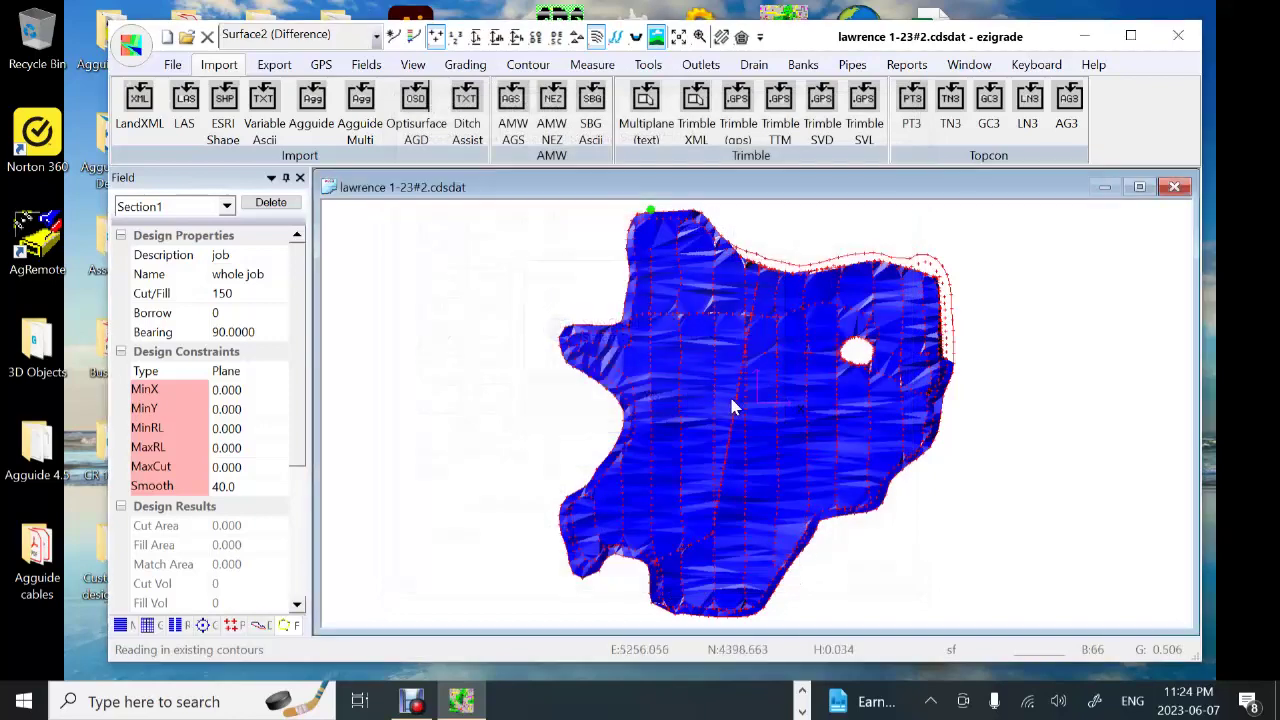
# Make Surface3 (Design) the active surface and show the points list, widened so that its coordinates and heights are readable.
pyautogui.click(376, 37)
pyautogui.click(300, 100)
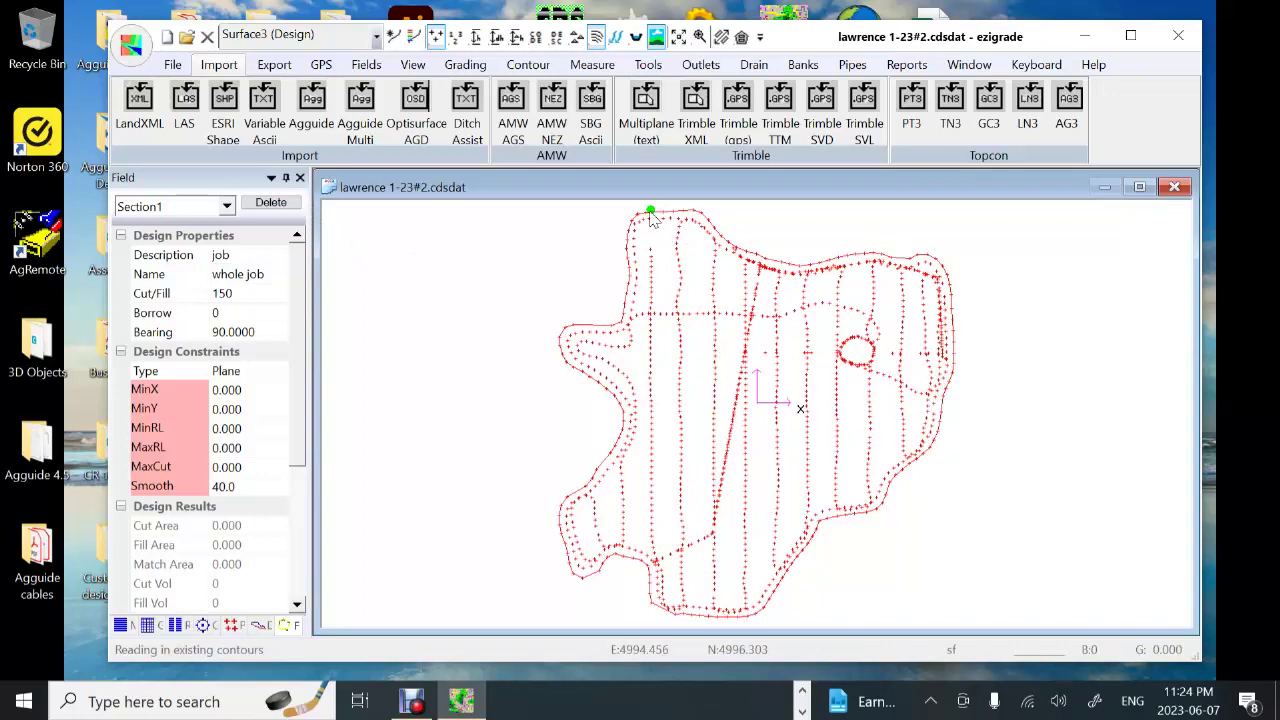
pyautogui.click(231, 626)
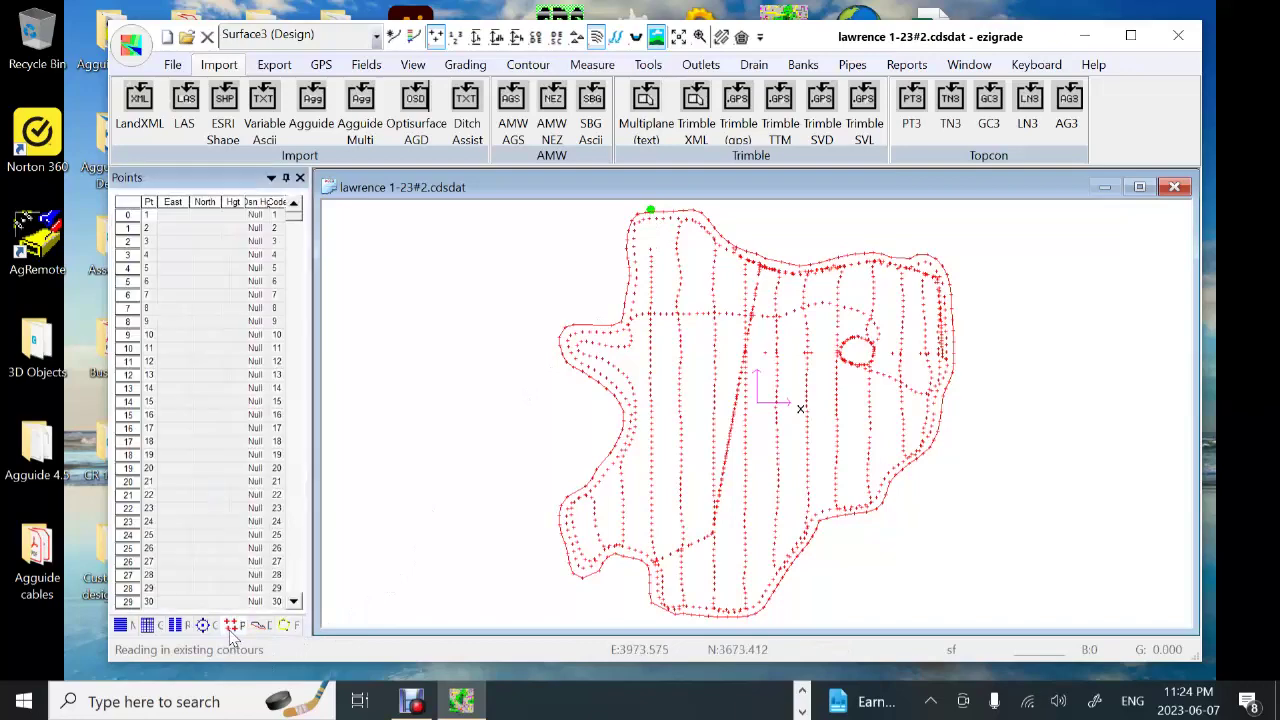
pyautogui.moveTo(318, 582); pyautogui.dragTo(500, 580)
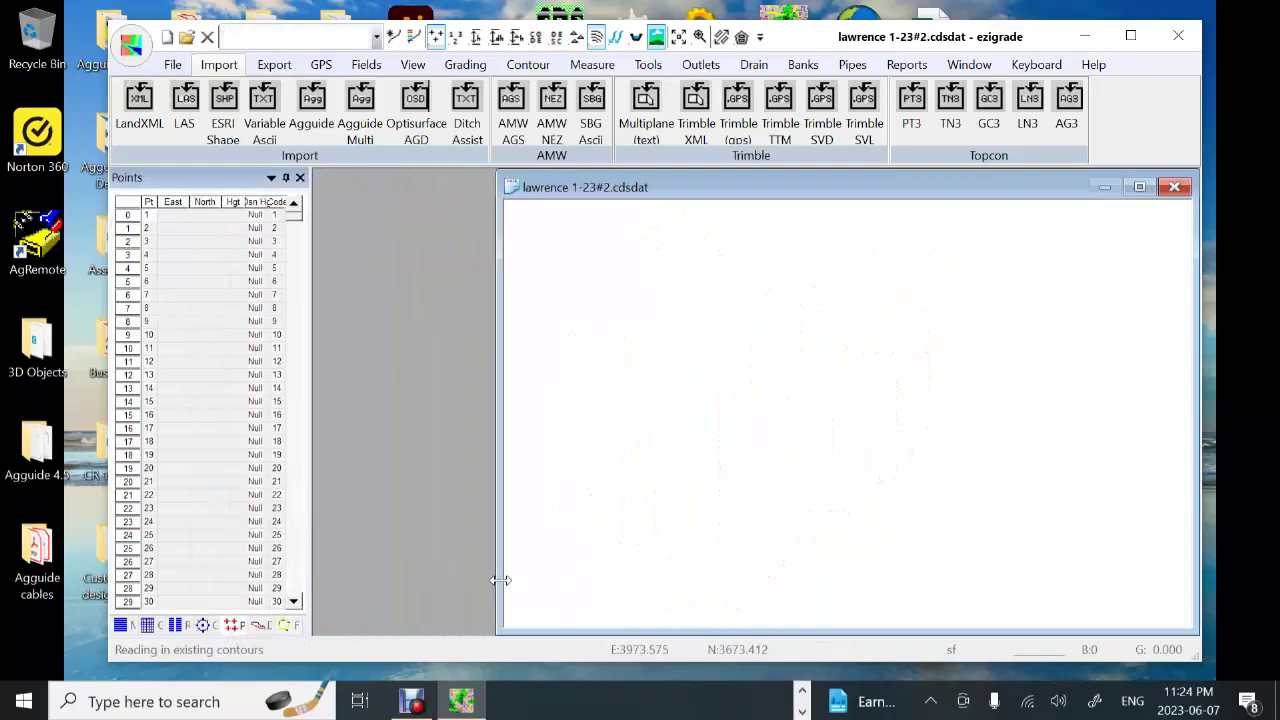
pyautogui.moveTo(310, 561); pyautogui.dragTo(467, 562)
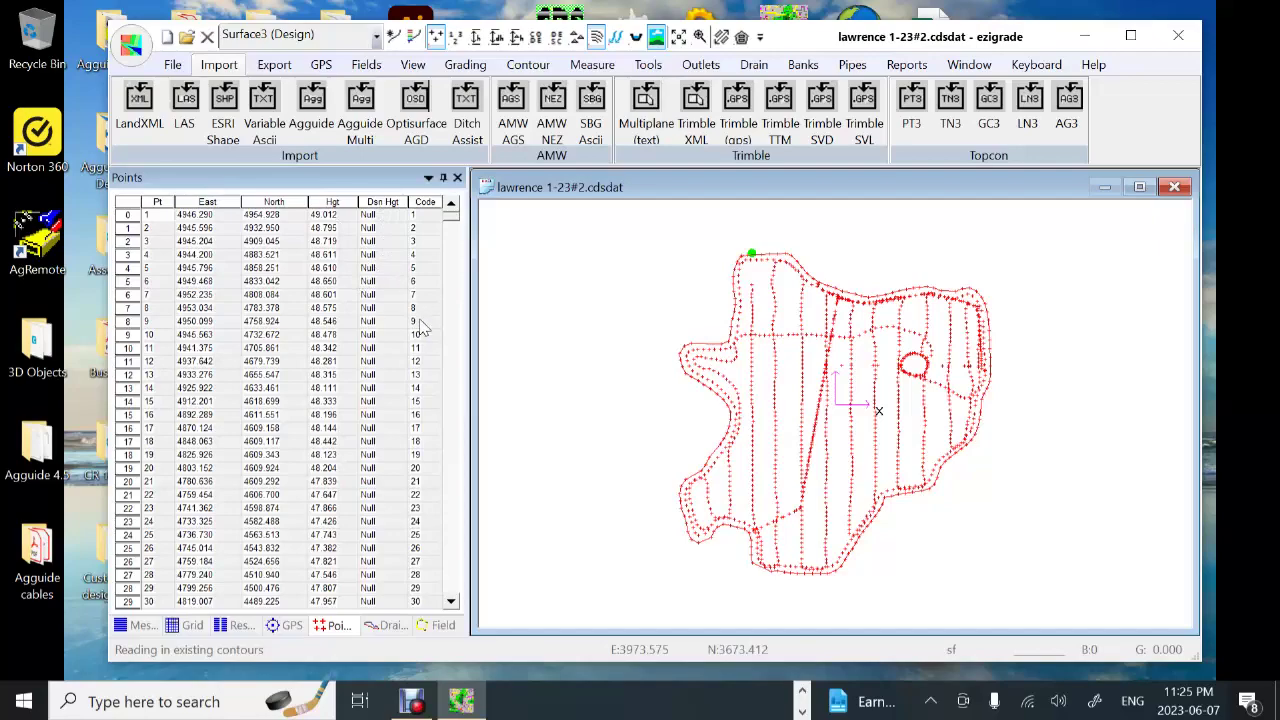
# Change the code of point 7000 at the end of the points list to MB.
pyautogui.click(456, 238)
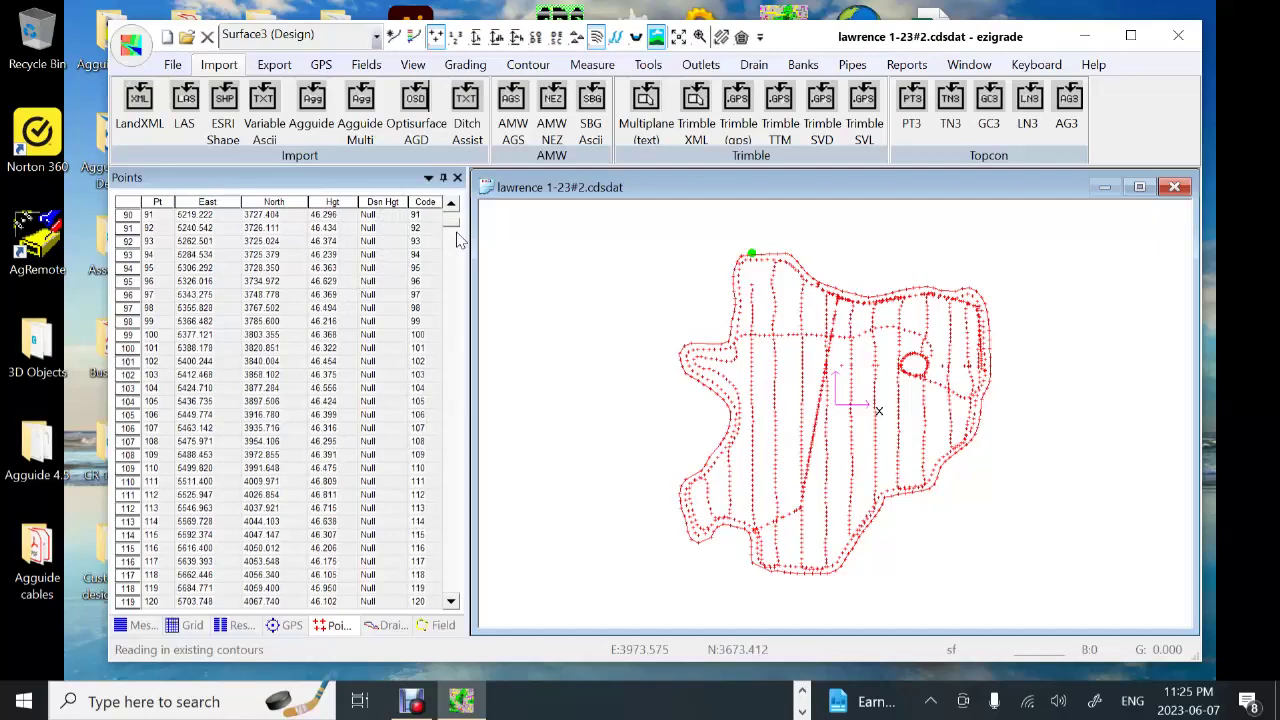
pyautogui.moveTo(458, 226); pyautogui.dragTo(458, 304)
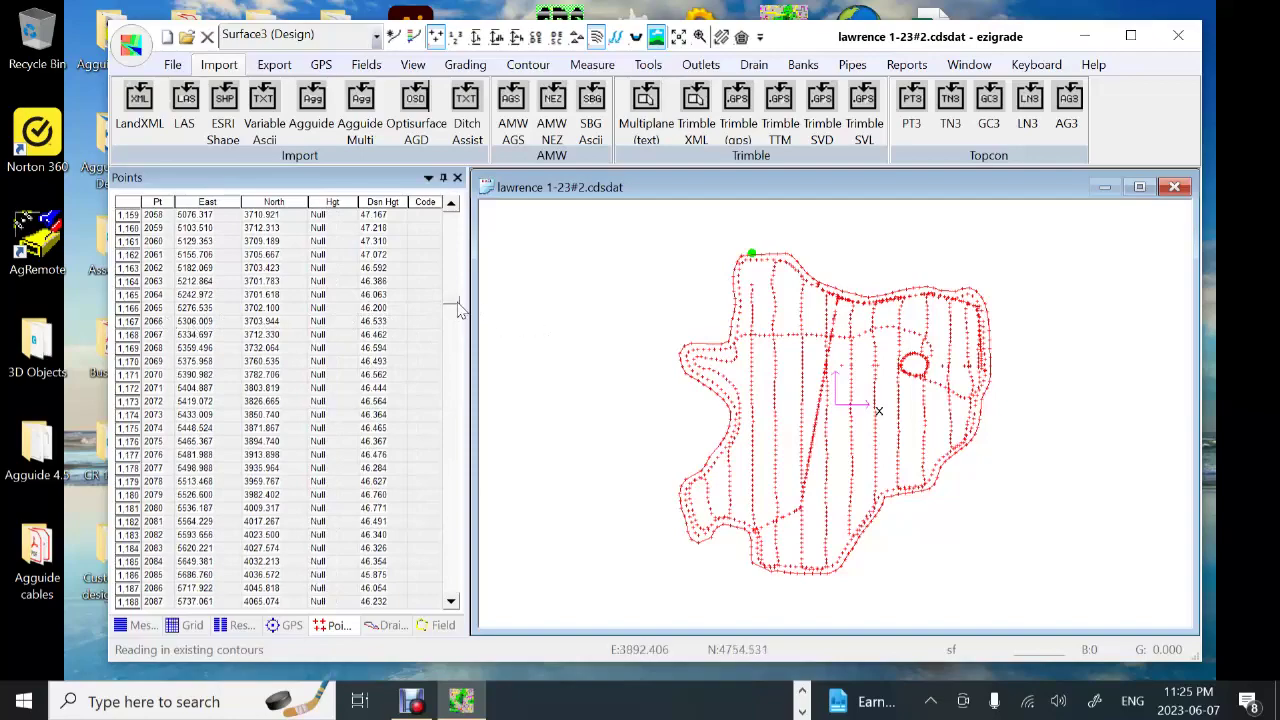
pyautogui.moveTo(455, 307); pyautogui.dragTo(418, 396)
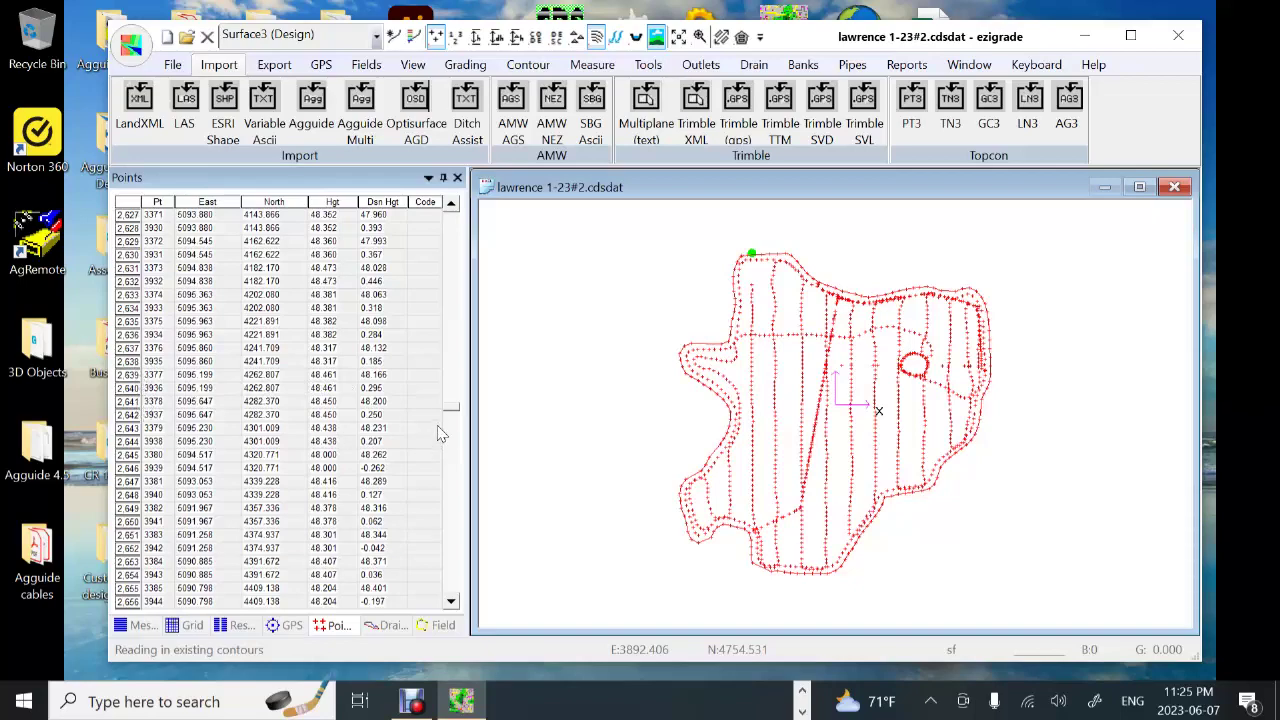
pyautogui.moveTo(450, 412); pyautogui.dragTo(468, 604)
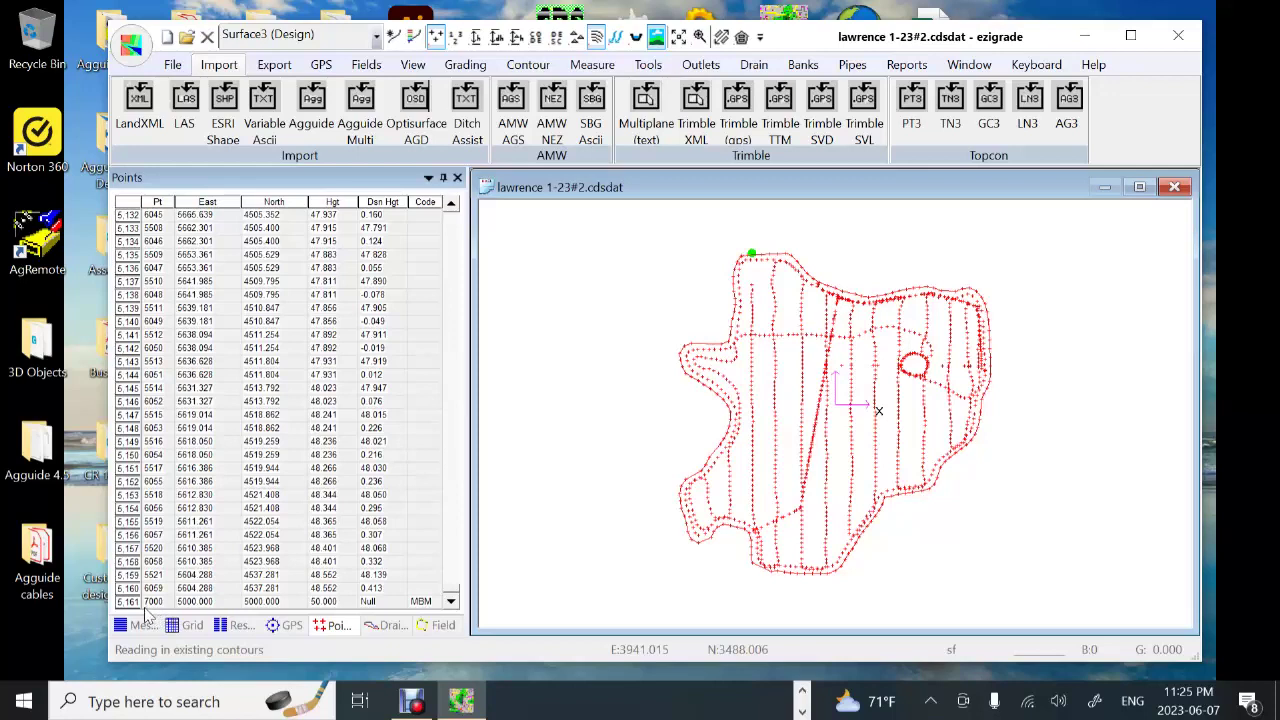
pyautogui.click(432, 604)
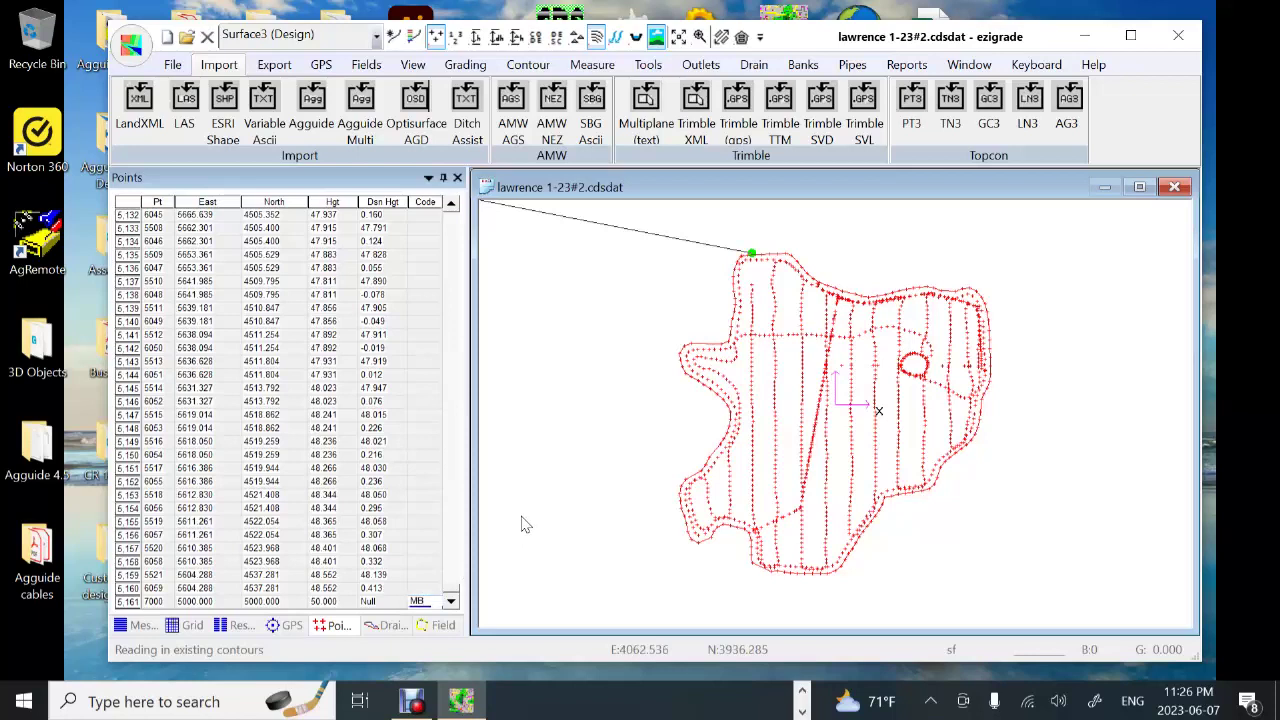
pyautogui.click(426, 536)
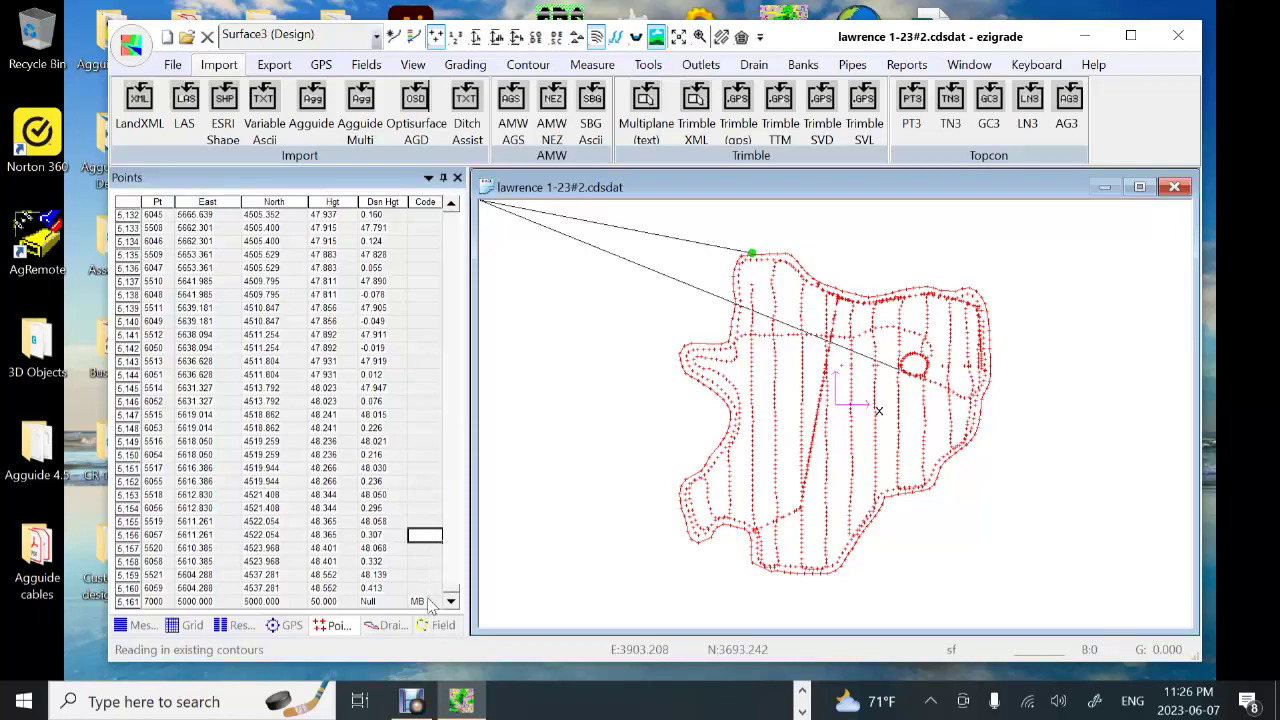
pyautogui.click(617, 500)
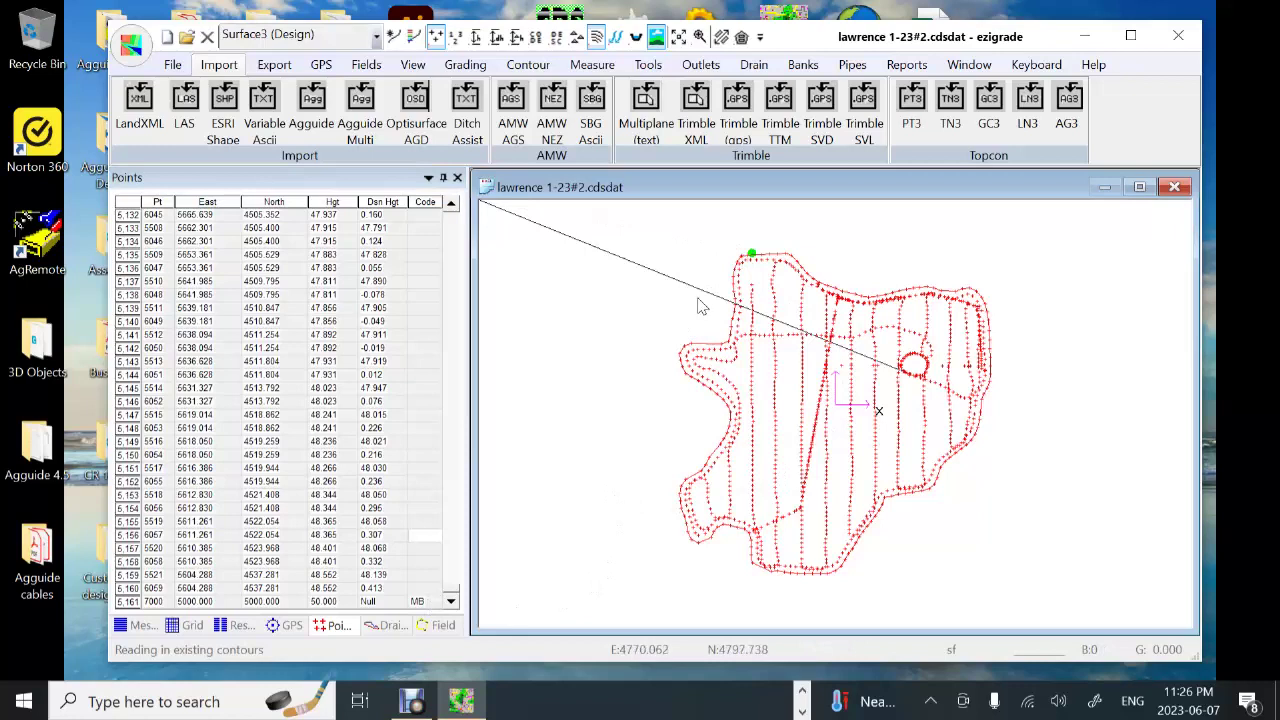
# Export Surface3 (Design) to Agguide Multi format as lawrence 1-23#2 in the 1-23 folder.
pyautogui.click(267, 68)
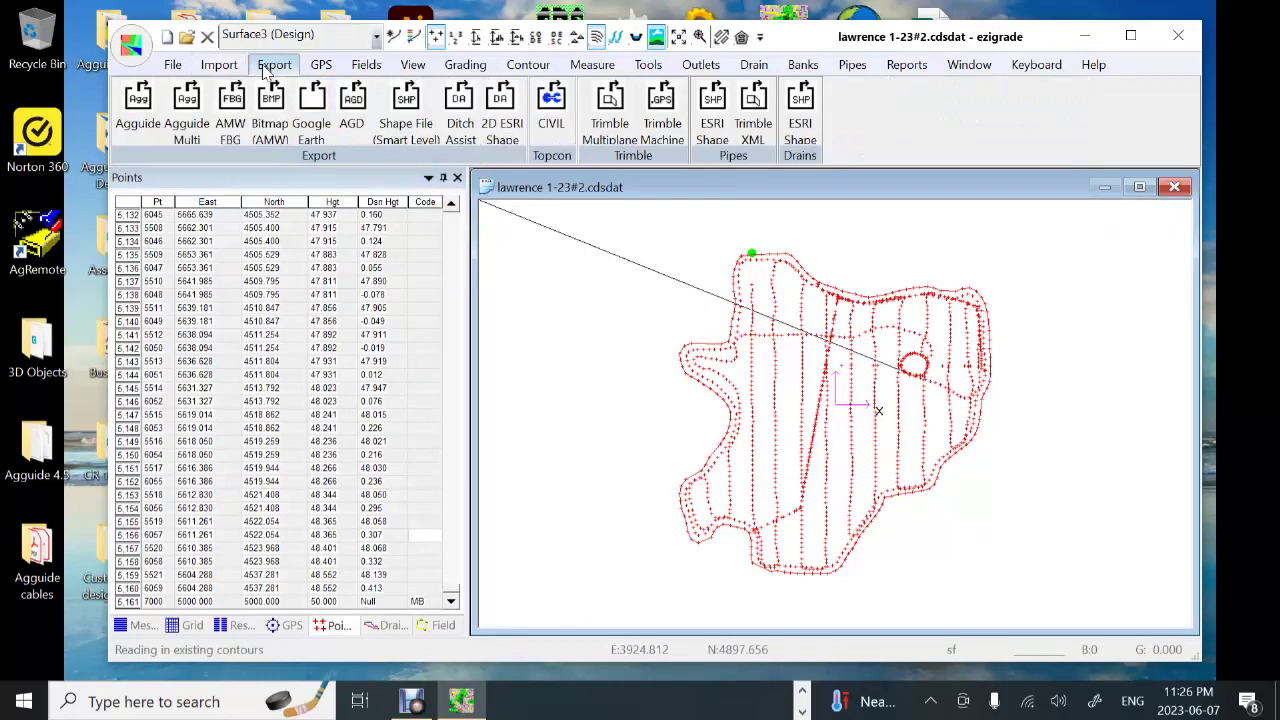
pyautogui.click(183, 112)
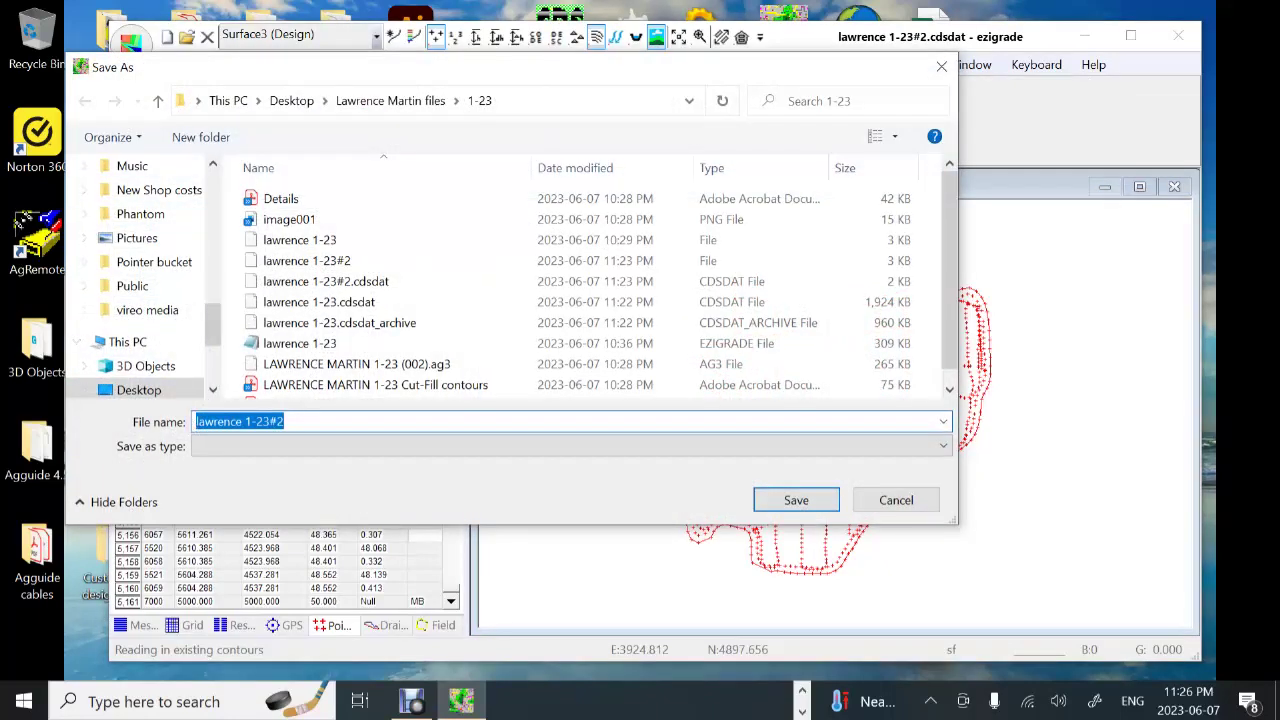
pyautogui.click(767, 504)
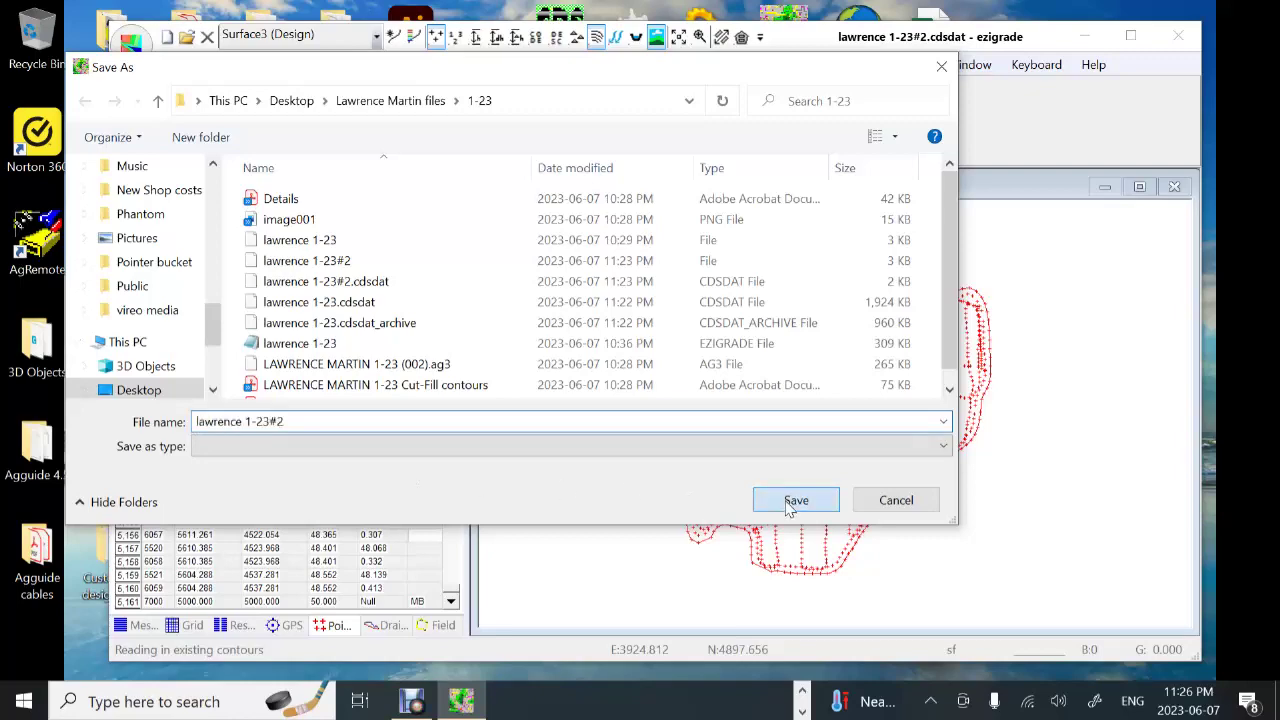
pyautogui.click(730, 338)
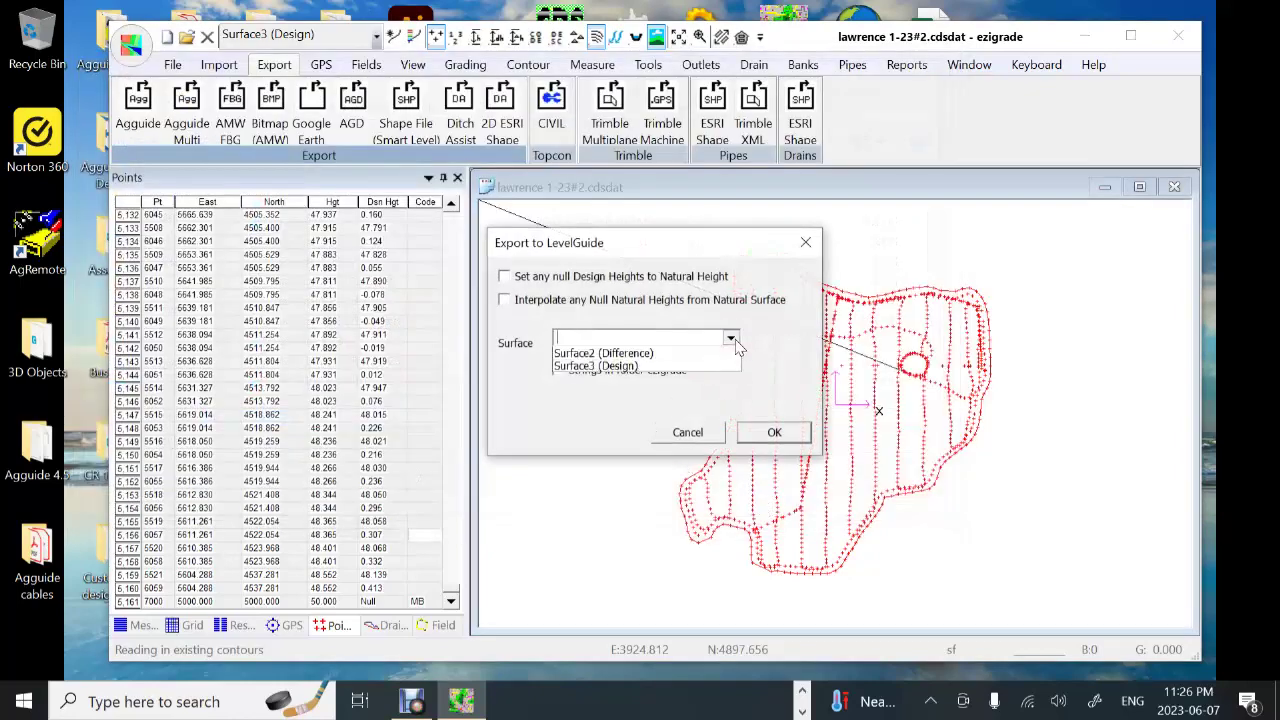
pyautogui.click(658, 380)
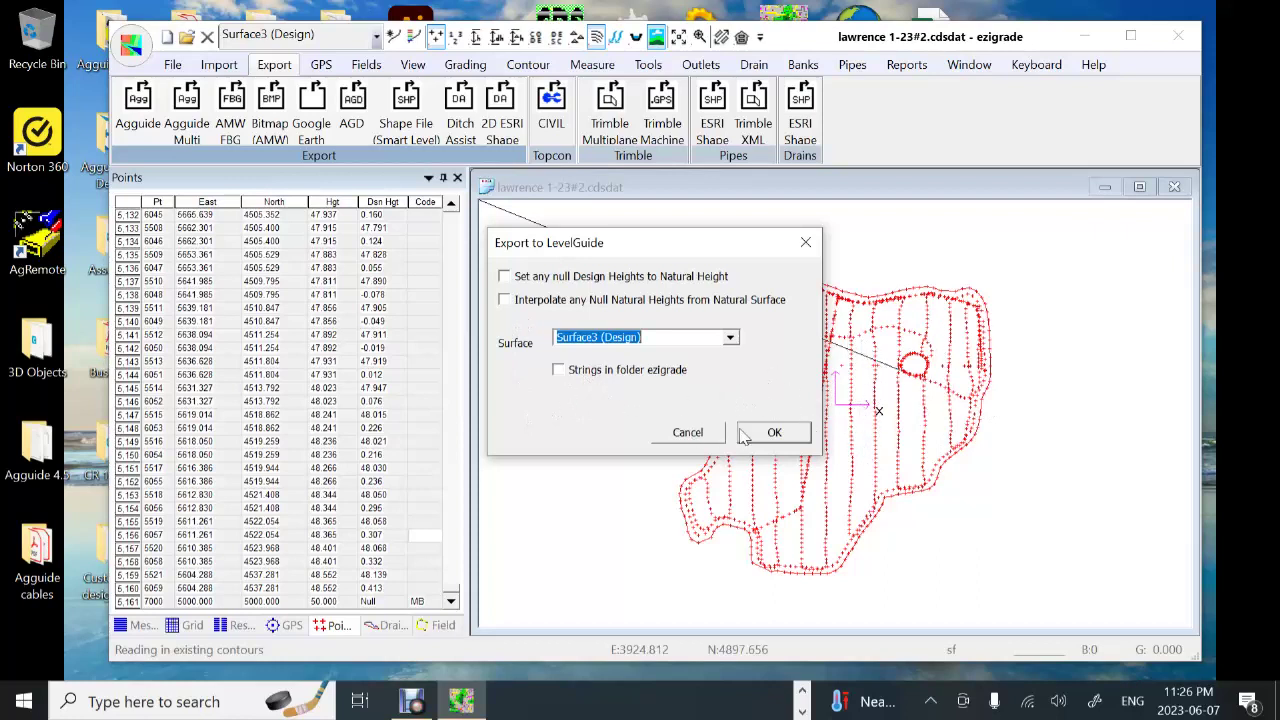
pyautogui.click(775, 433)
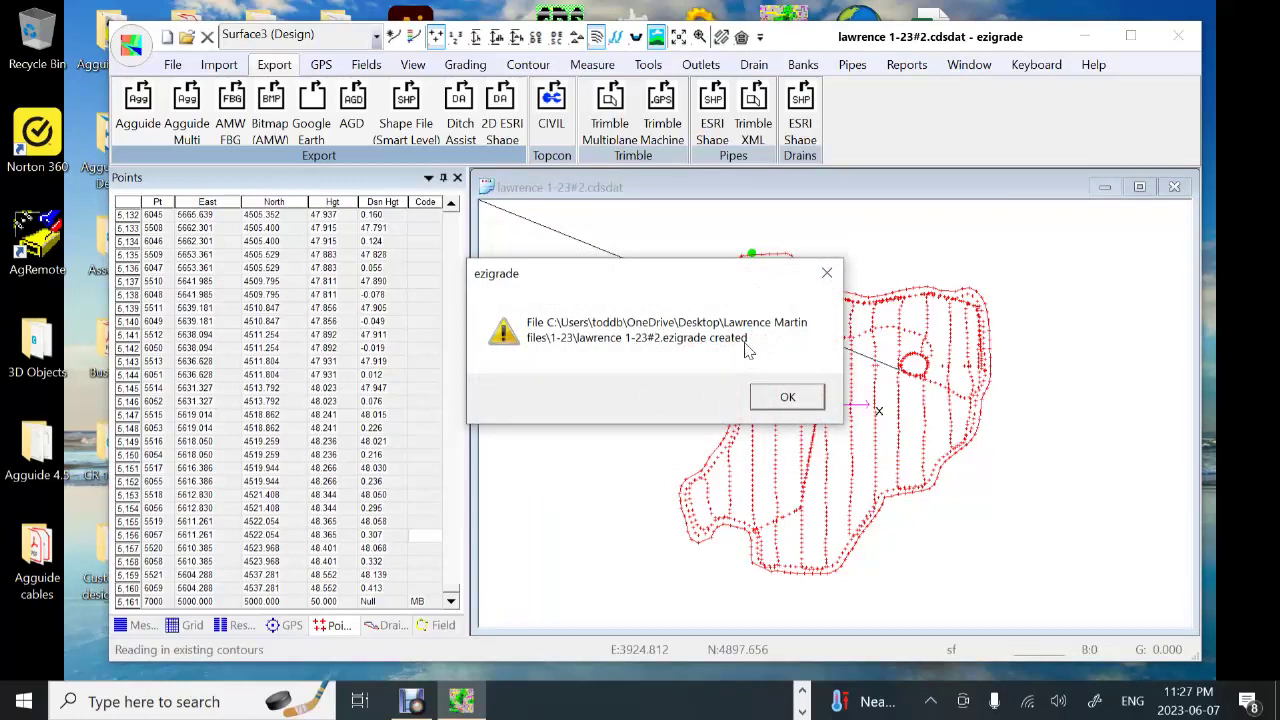
pyautogui.click(789, 396)
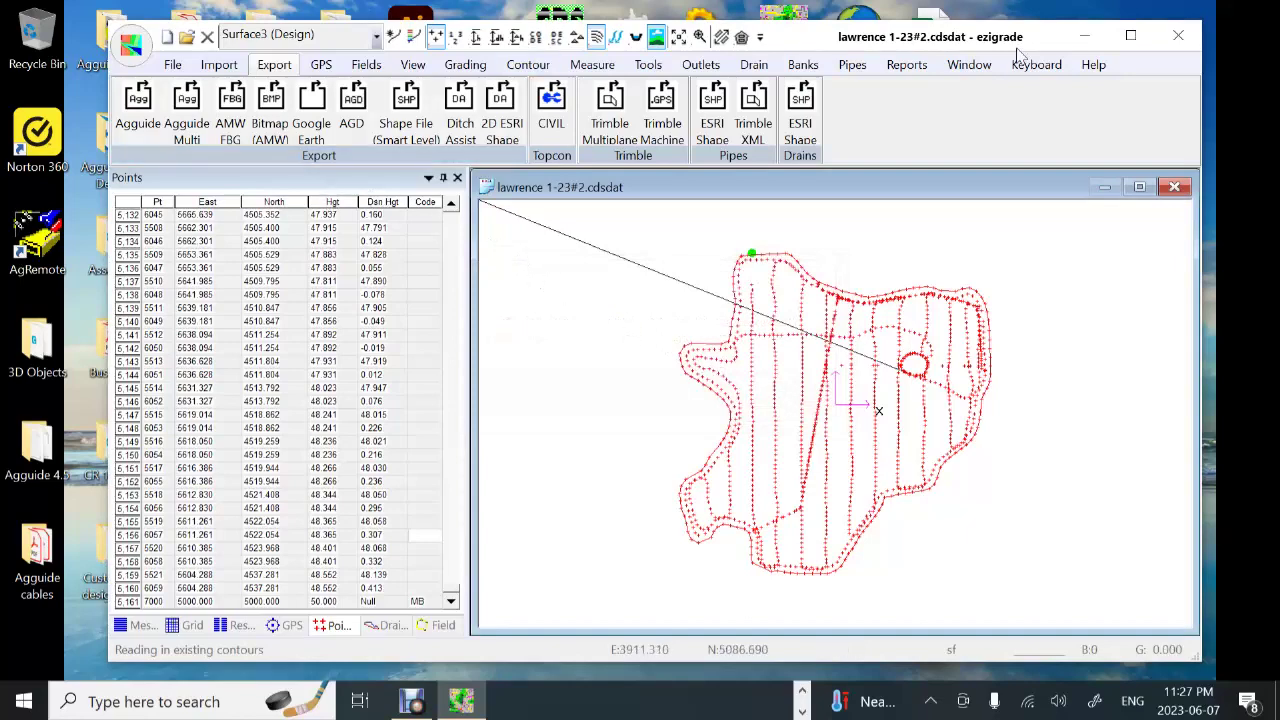
# Close ezigrade and start AgGuideV6 from the Agguide Real folder, continuing to its guidance map.
pyautogui.click(1177, 37)
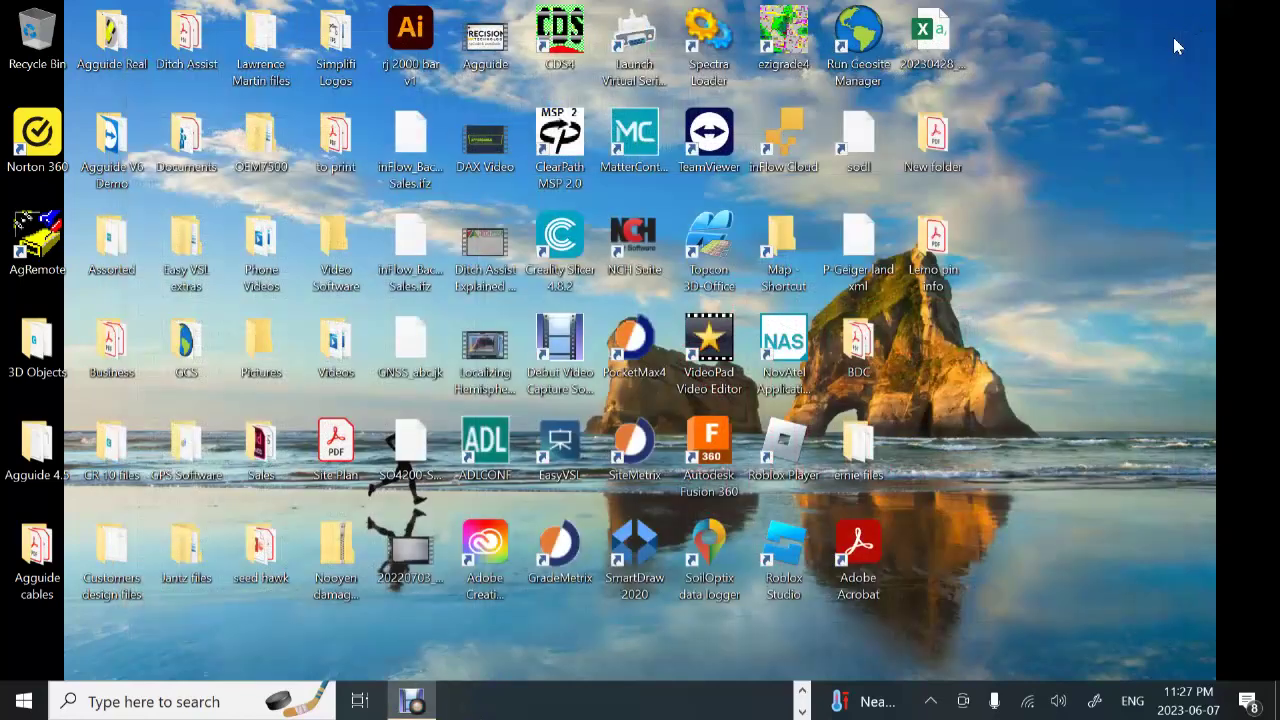
pyautogui.doubleClick(113, 42)
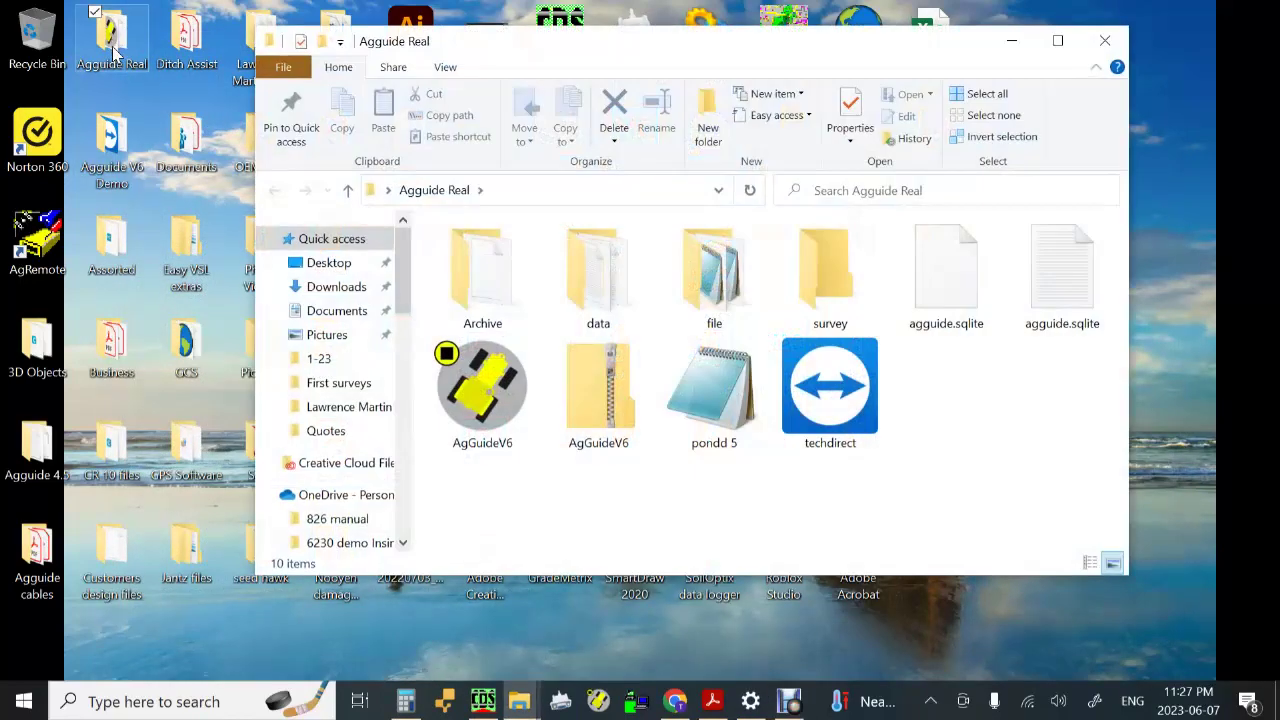
pyautogui.doubleClick(503, 403)
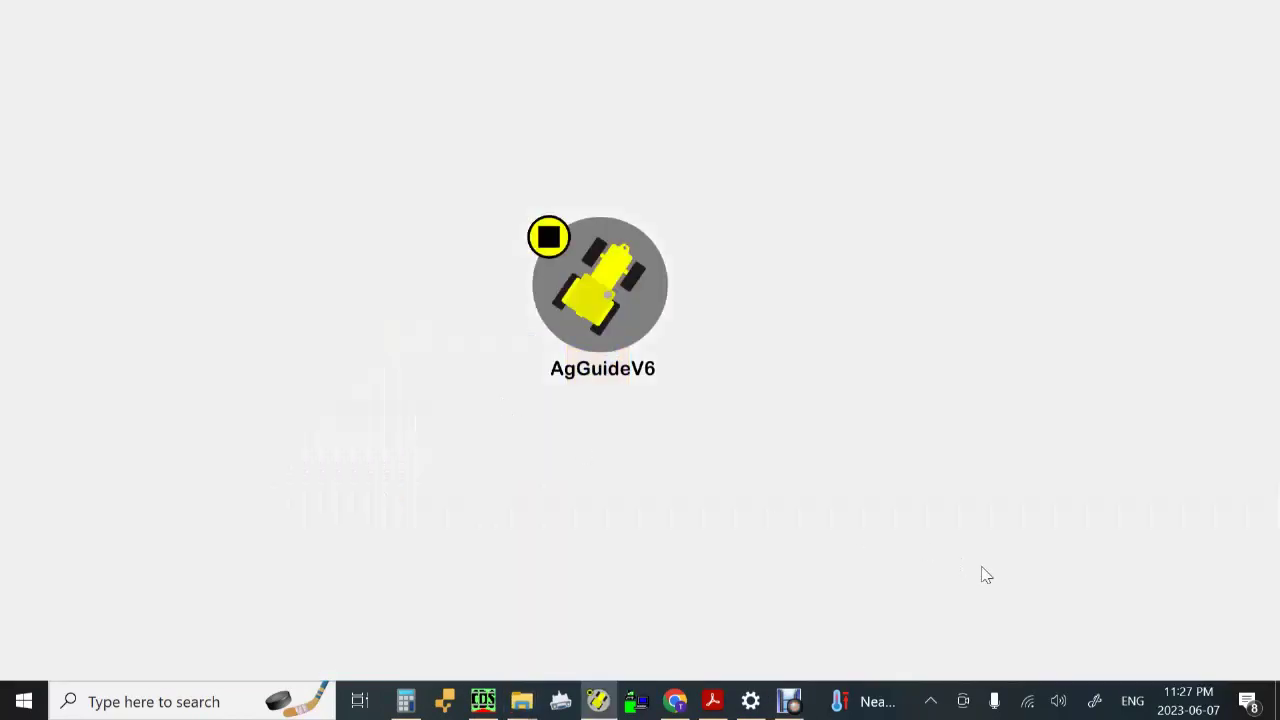
pyautogui.click(1258, 612)
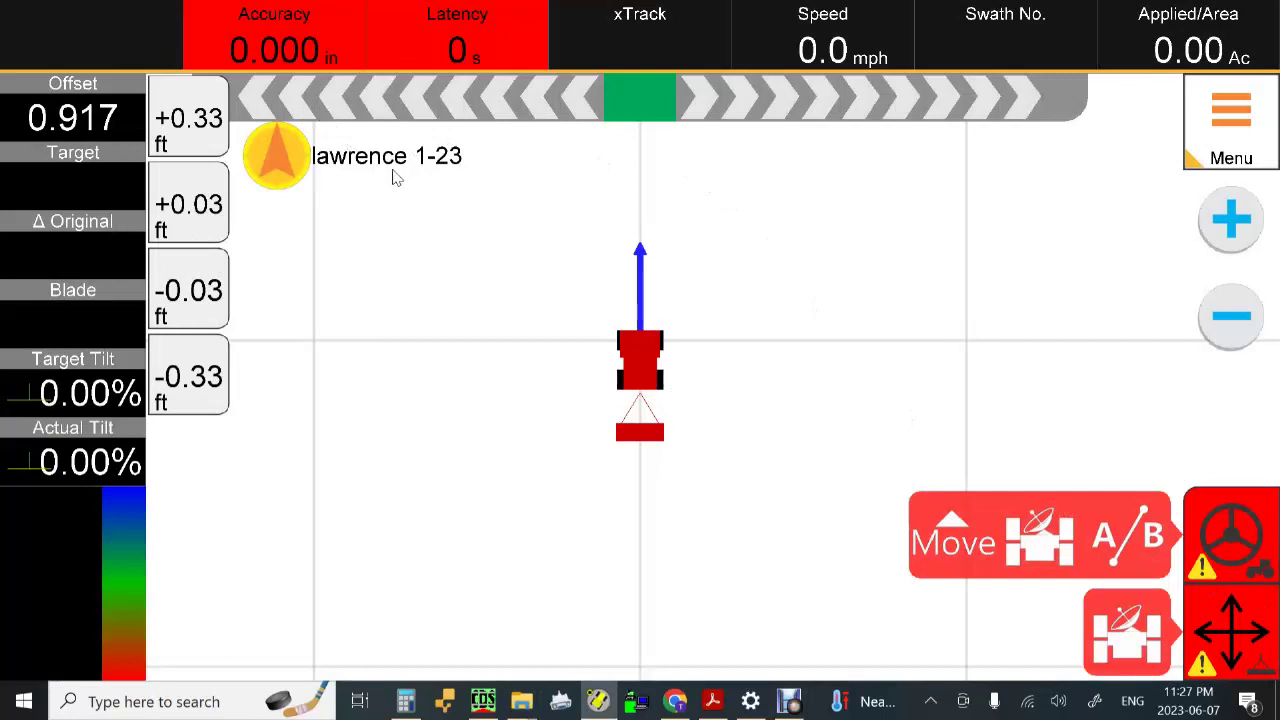
# Turn on Simulate Mode from the program information page and return to the uncovered map.
pyautogui.click(1234, 136)
pyautogui.click(1248, 216)
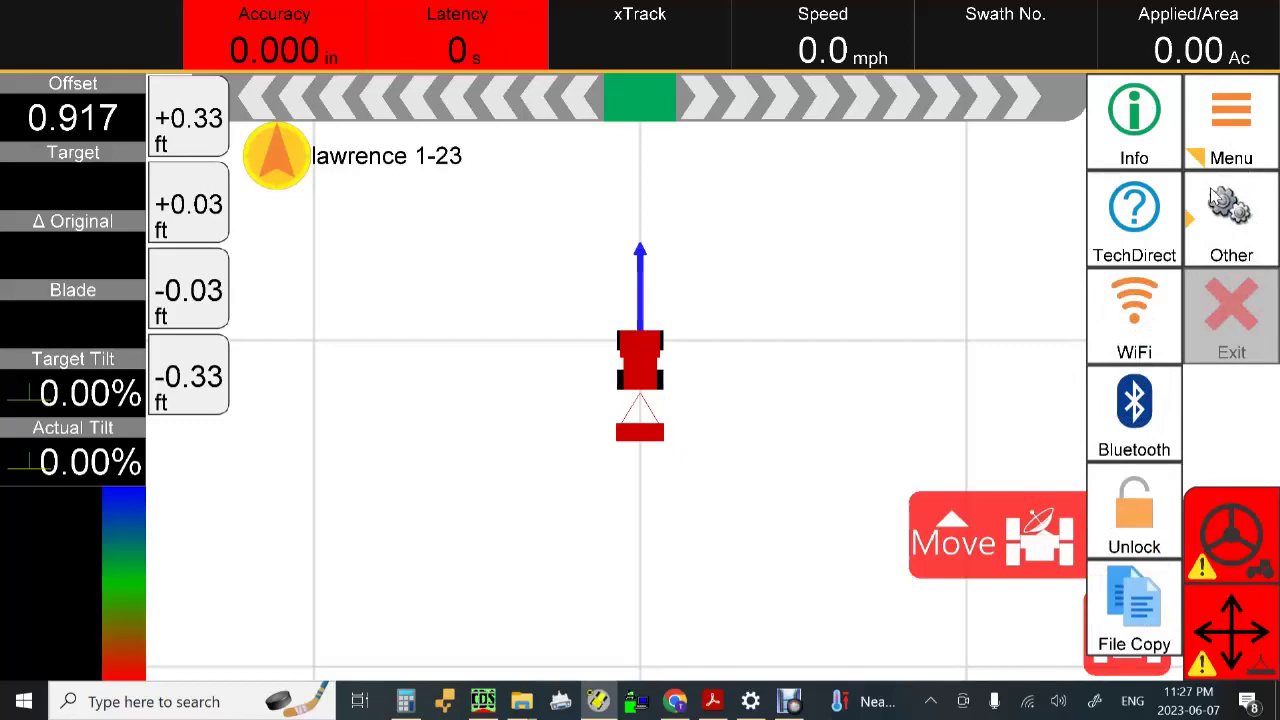
pyautogui.click(1152, 145)
pyautogui.click(1068, 125)
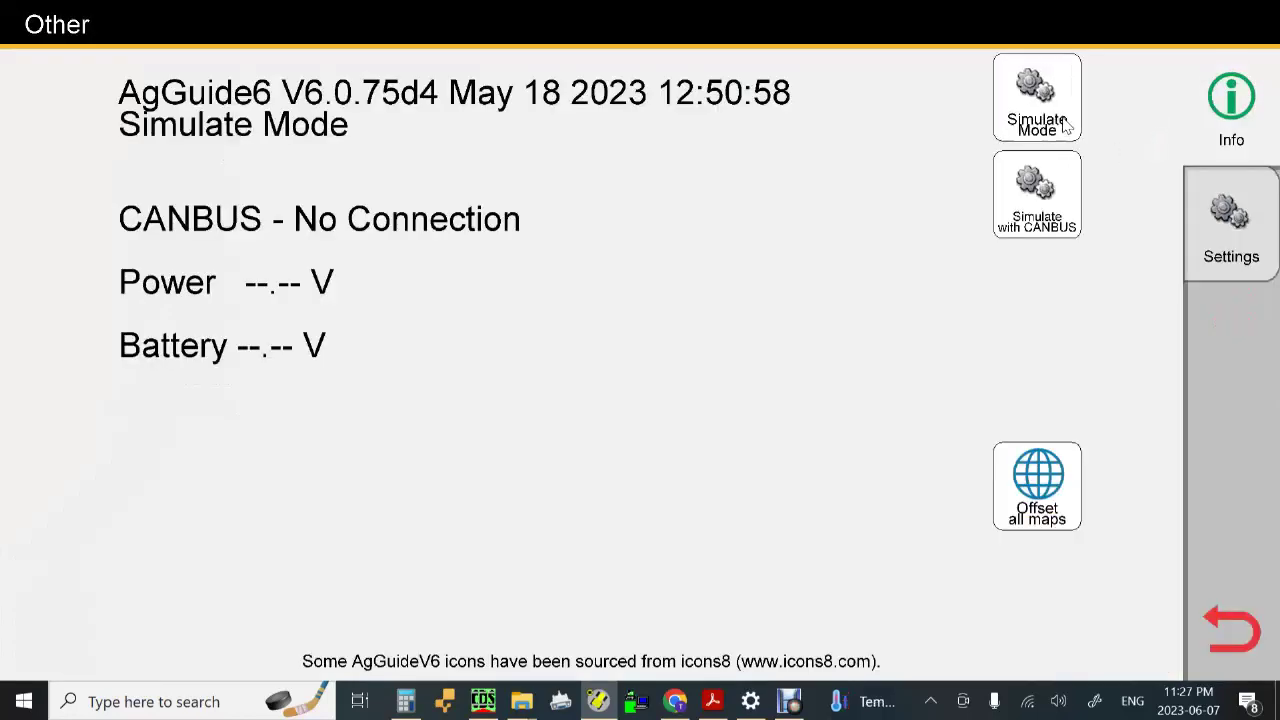
pyautogui.click(1252, 638)
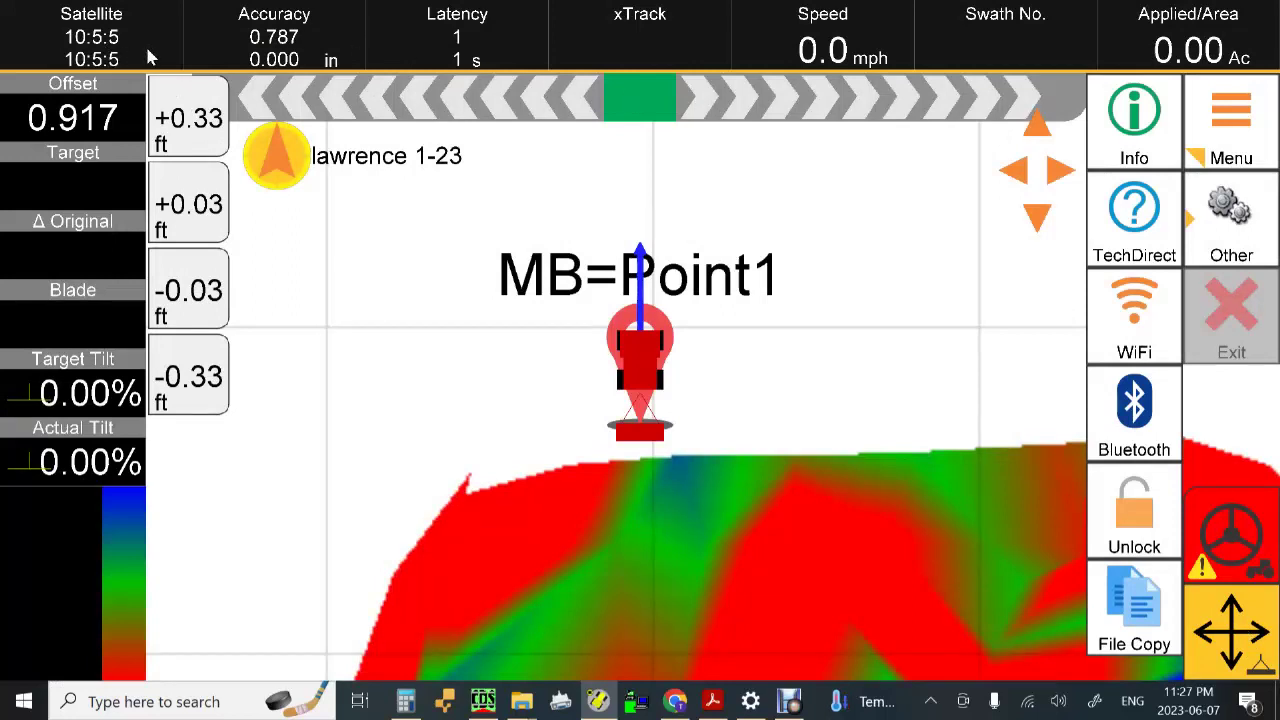
pyautogui.click(1255, 136)
# Examine the overall extent of the lawrence 1-23 cut and fill map and its MB point.
pyautogui.click(1231, 316)
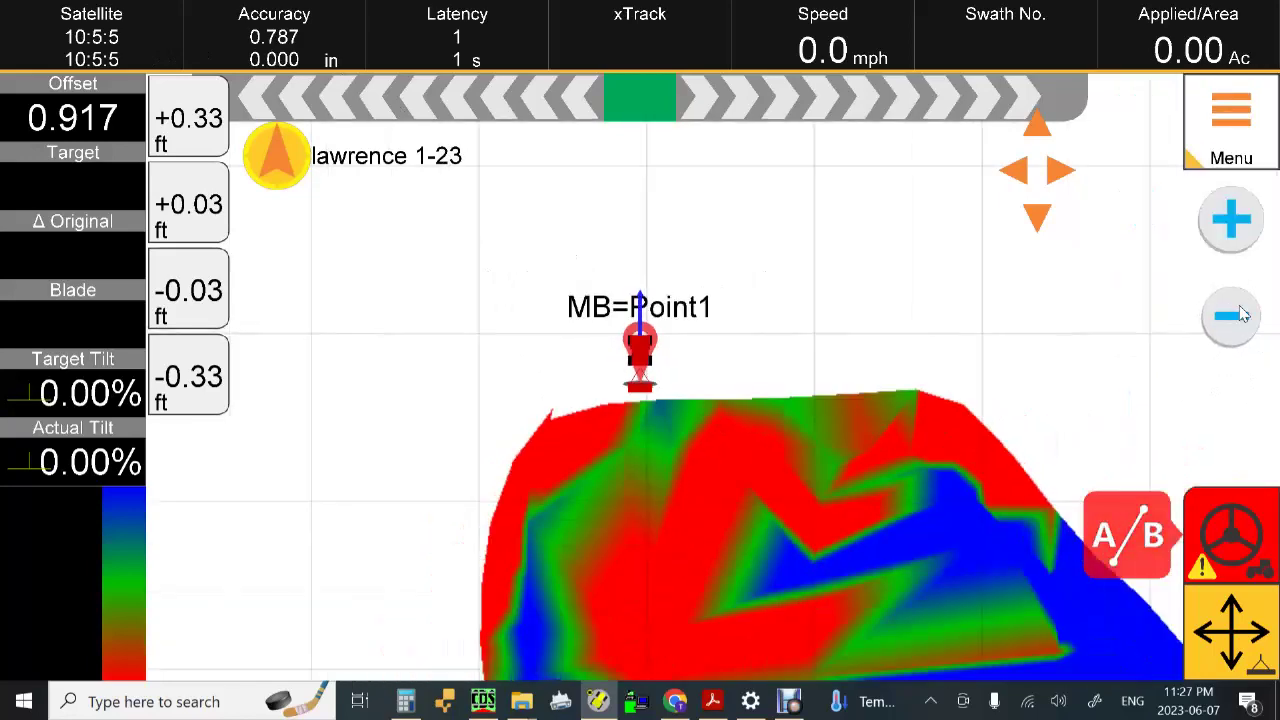
pyautogui.moveTo(911, 558); pyautogui.dragTo(766, 374)
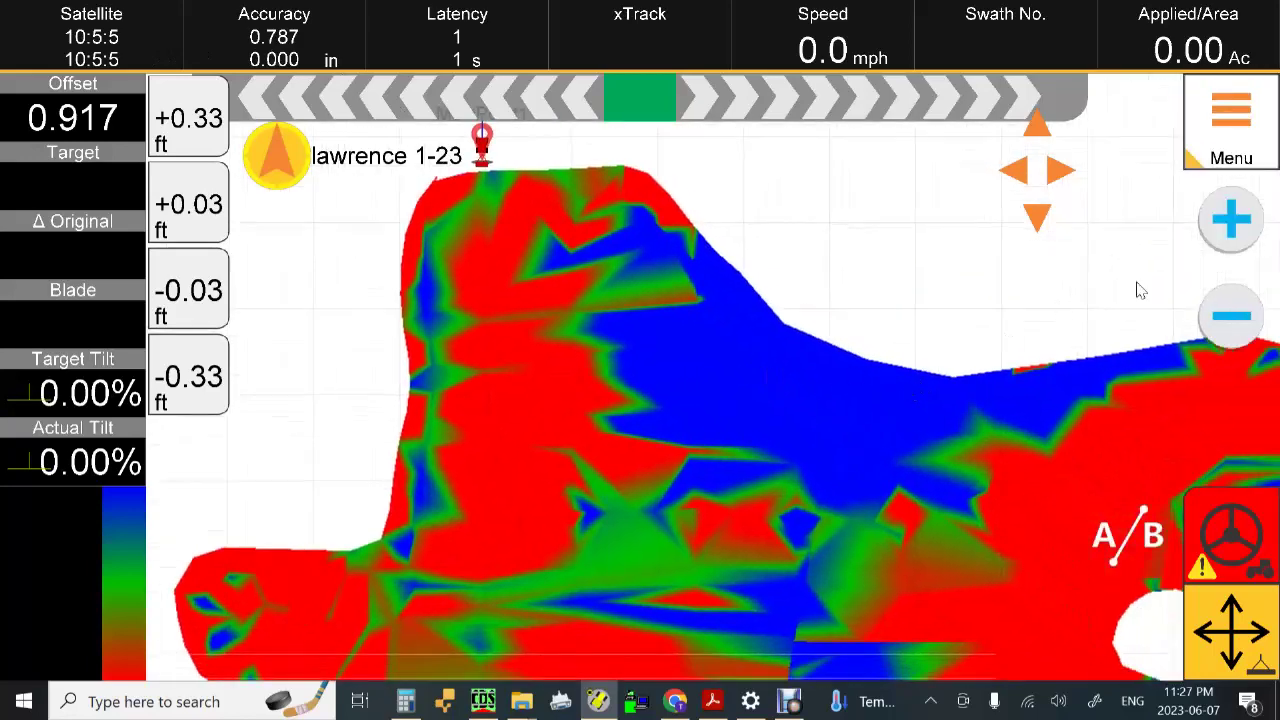
pyautogui.click(1231, 316)
pyautogui.click(1231, 316)
pyautogui.moveTo(774, 575); pyautogui.dragTo(748, 490)
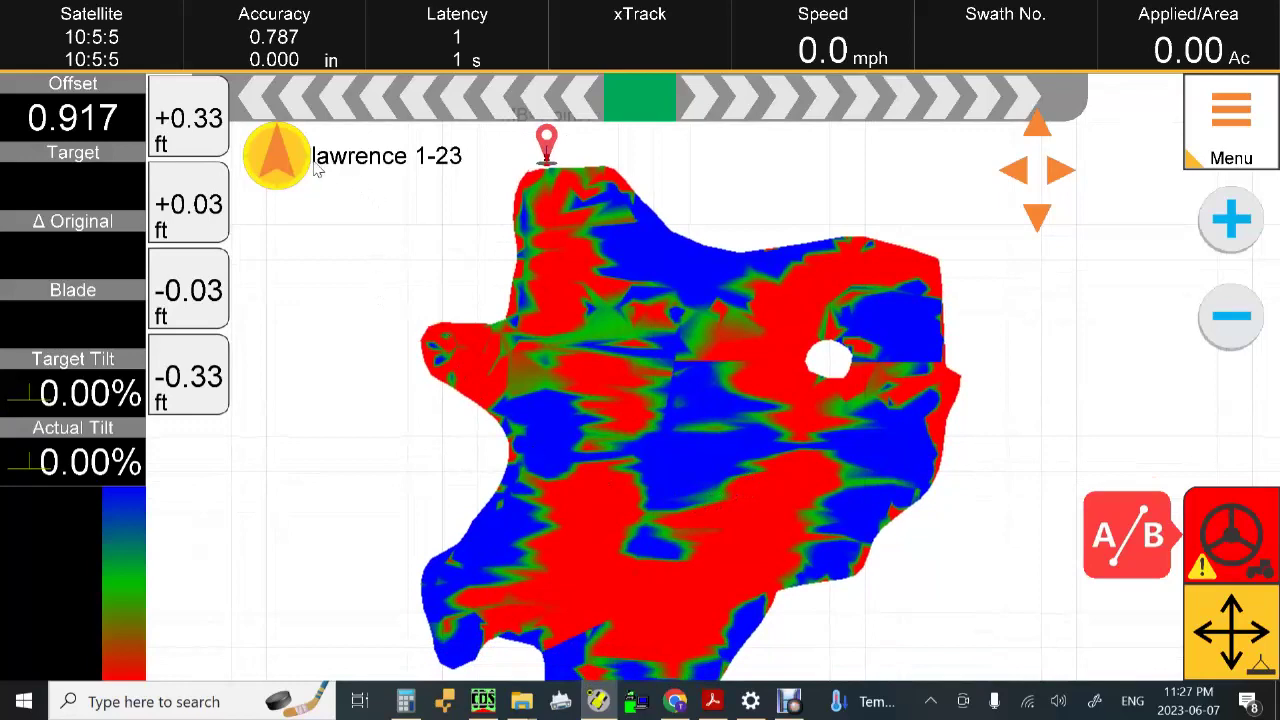
# Start adding a new plan with the Import Levelling Design (Northern Hemisphere) option.
pyautogui.click(1250, 146)
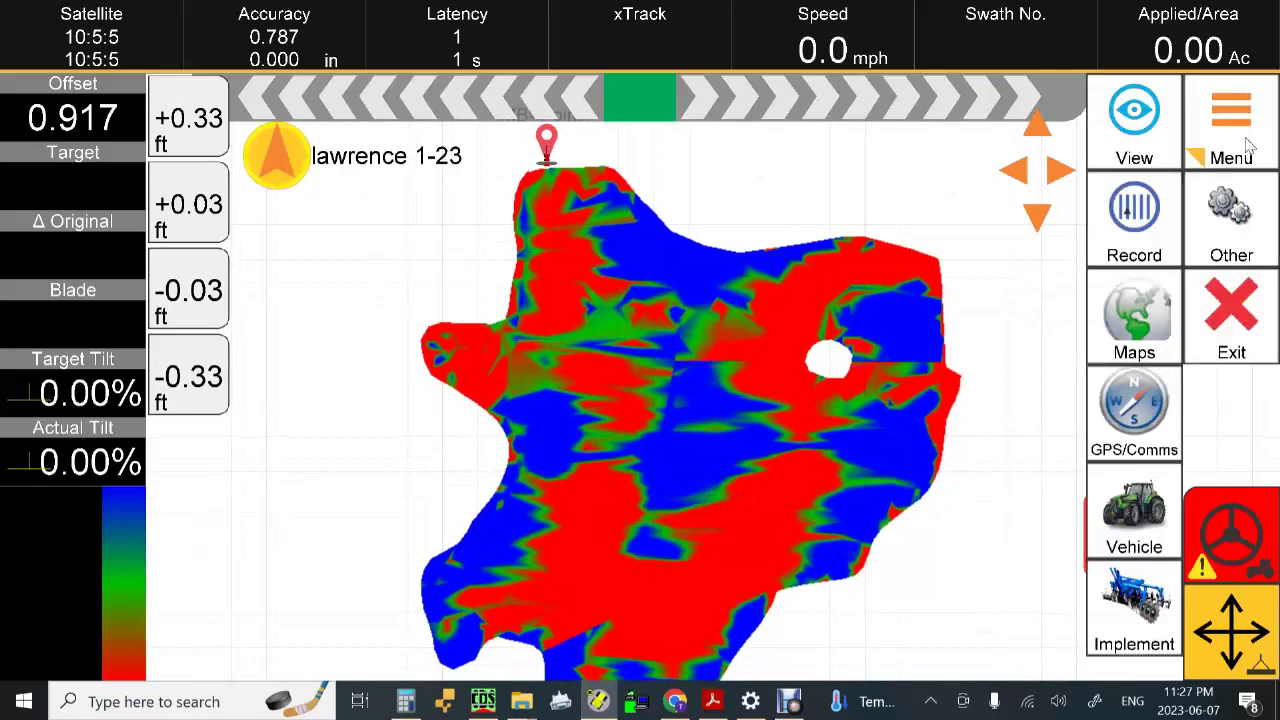
pyautogui.click(1146, 326)
pyautogui.click(1046, 401)
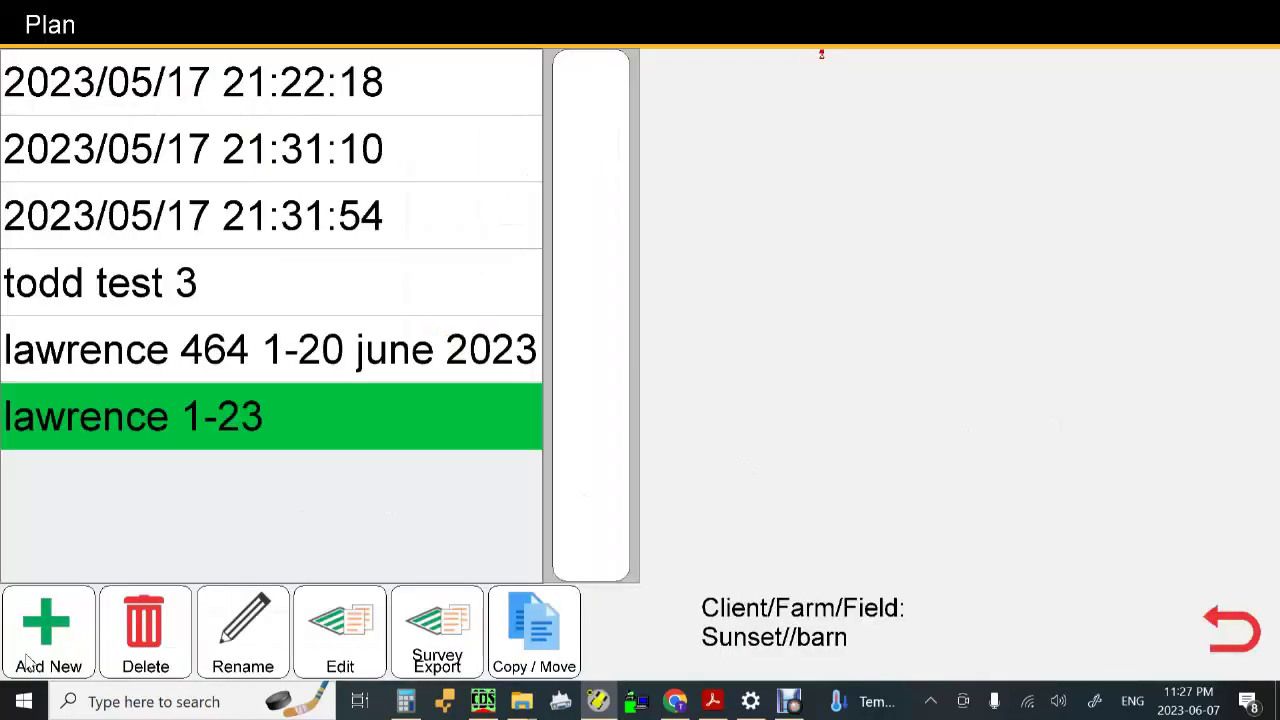
pyautogui.click(40, 640)
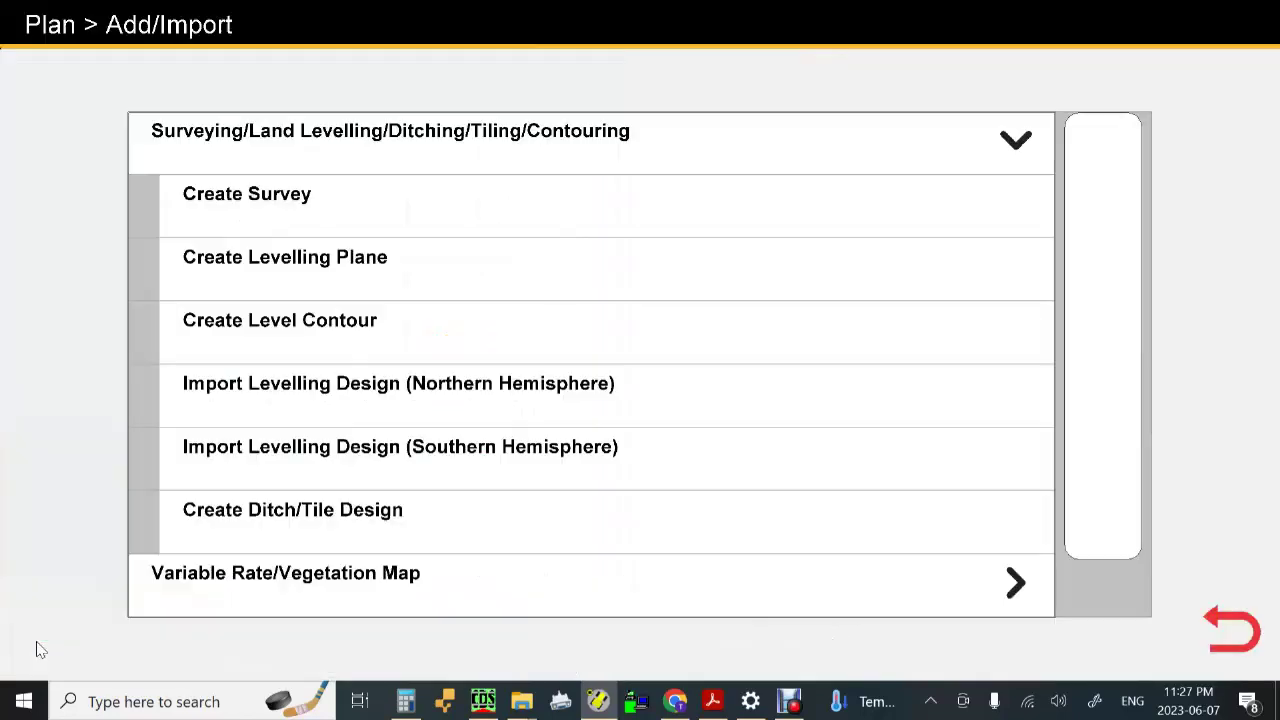
pyautogui.click(470, 415)
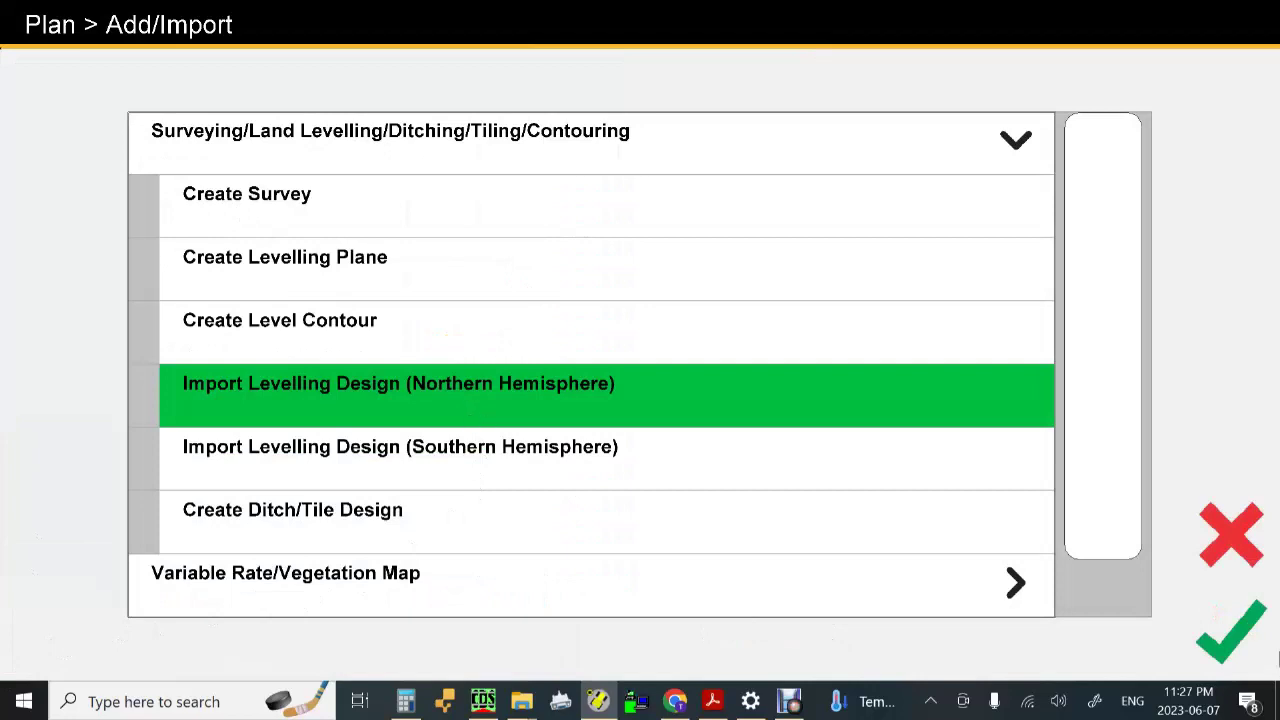
pyautogui.click(1236, 640)
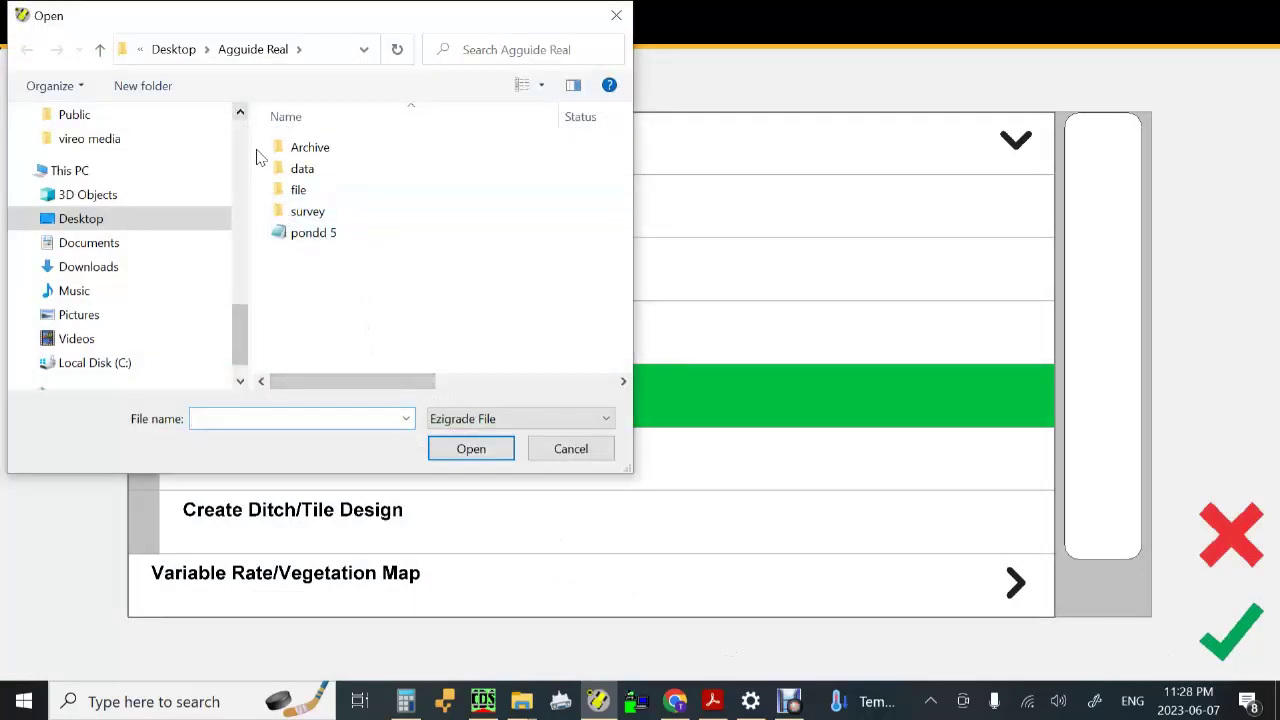
# Import the Ezigrade file lawrence 1-23#2 from the customer's 1-23 folder on the desktop and return to the map.
pyautogui.click(134, 224)
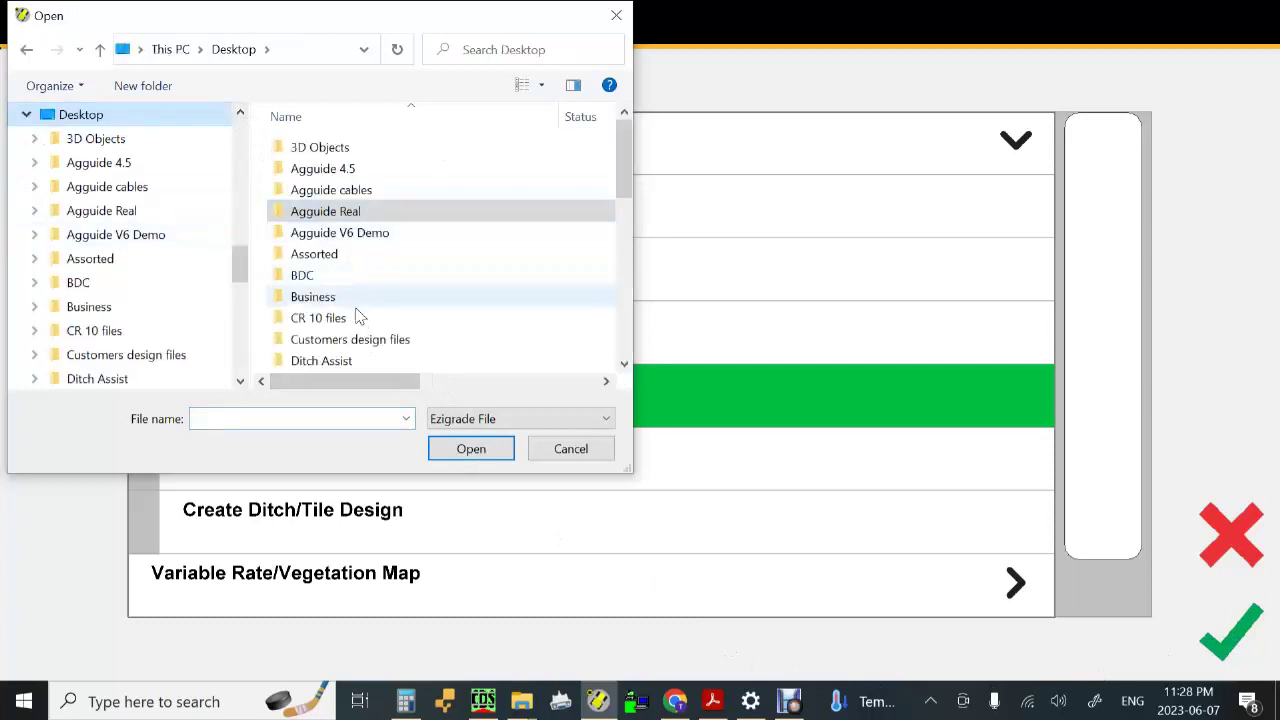
pyautogui.scroll(-2, 358, 318)
pyautogui.scroll(-1, 363, 340)
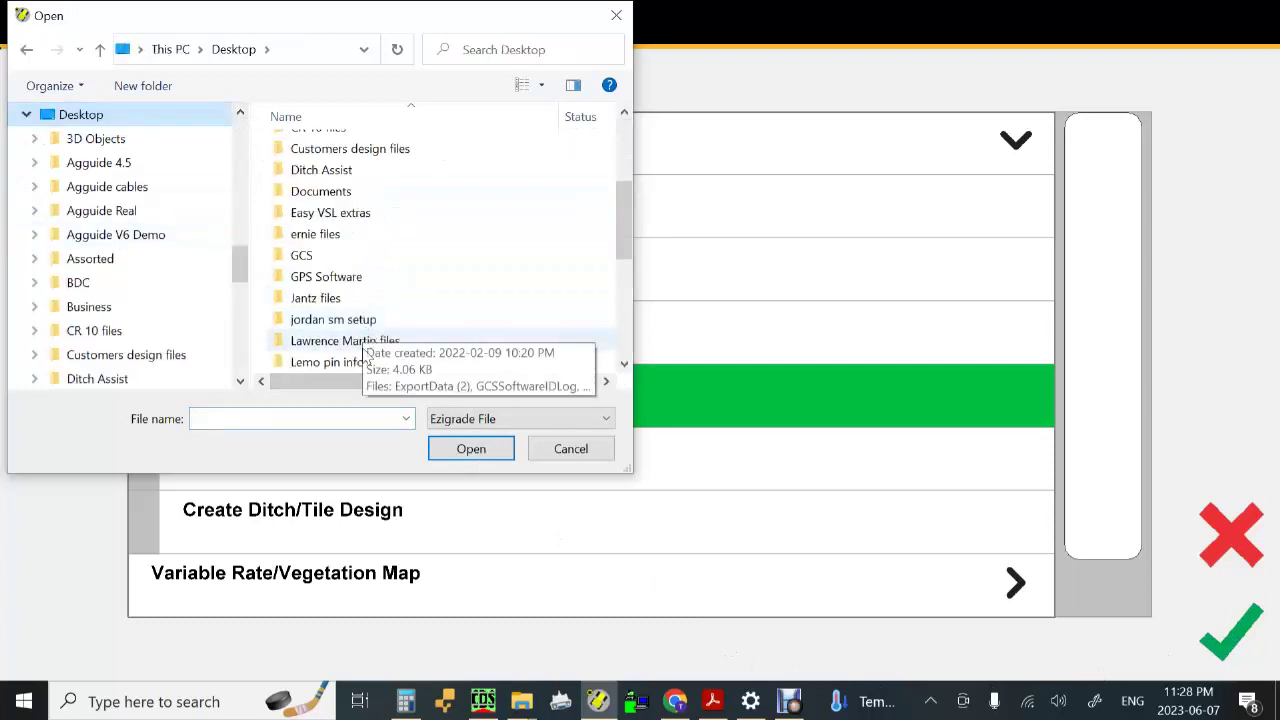
pyautogui.doubleClick(357, 342)
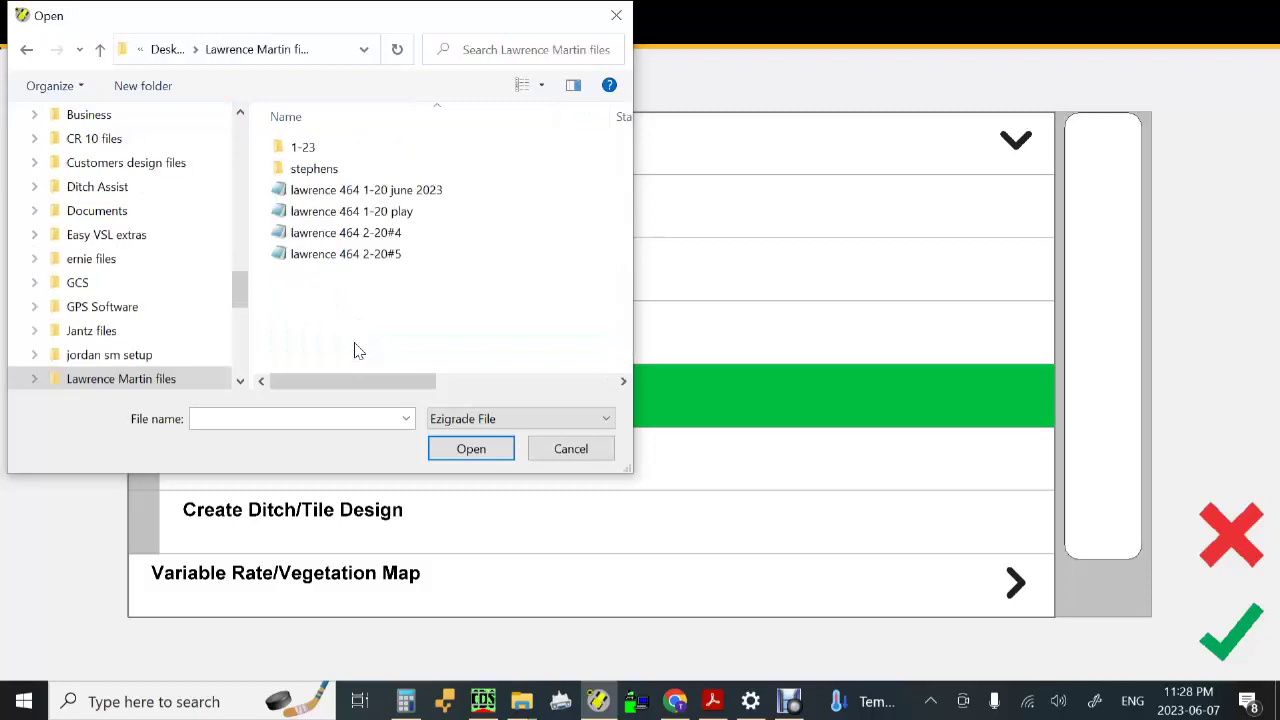
pyautogui.doubleClick(320, 150)
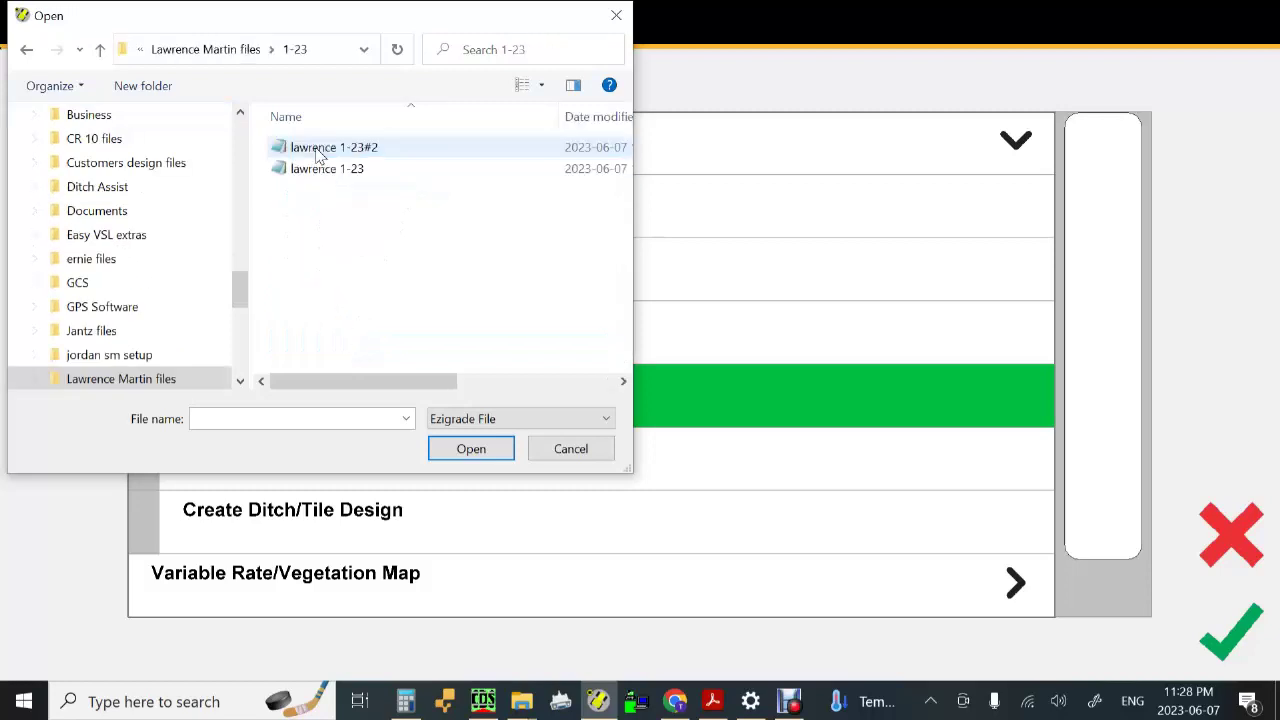
pyautogui.doubleClick(388, 158)
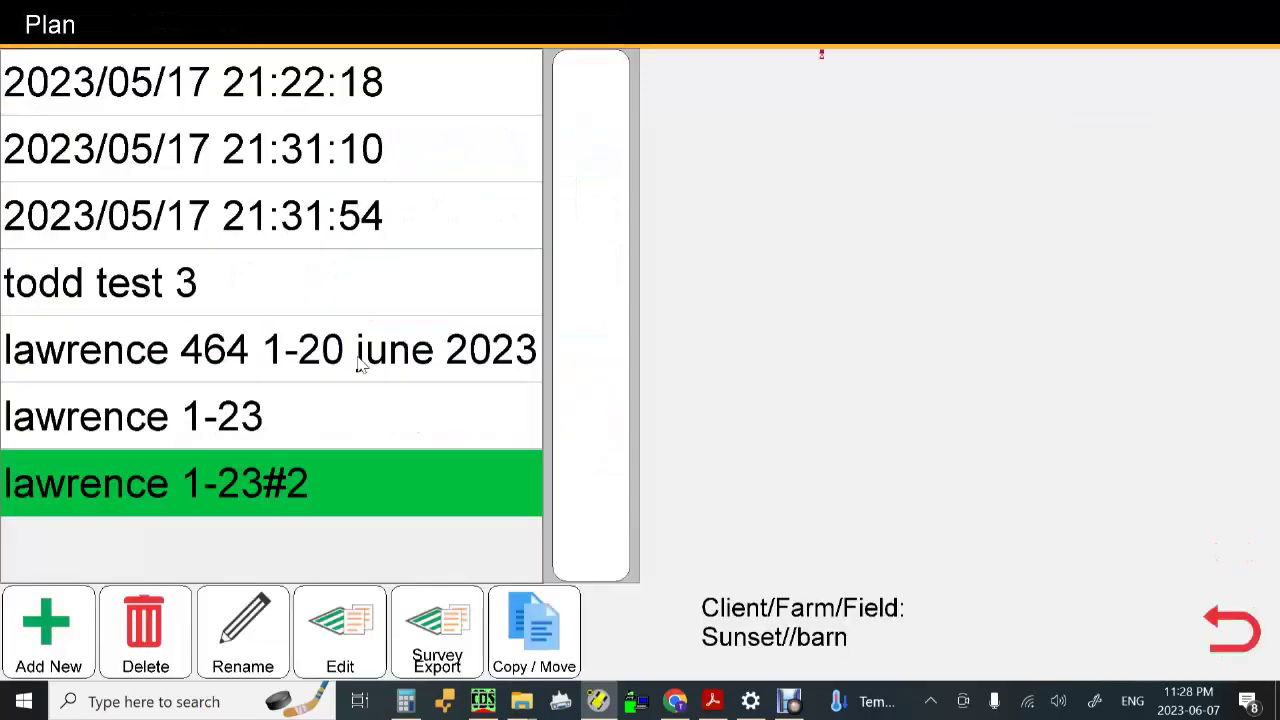
pyautogui.click(1230, 626)
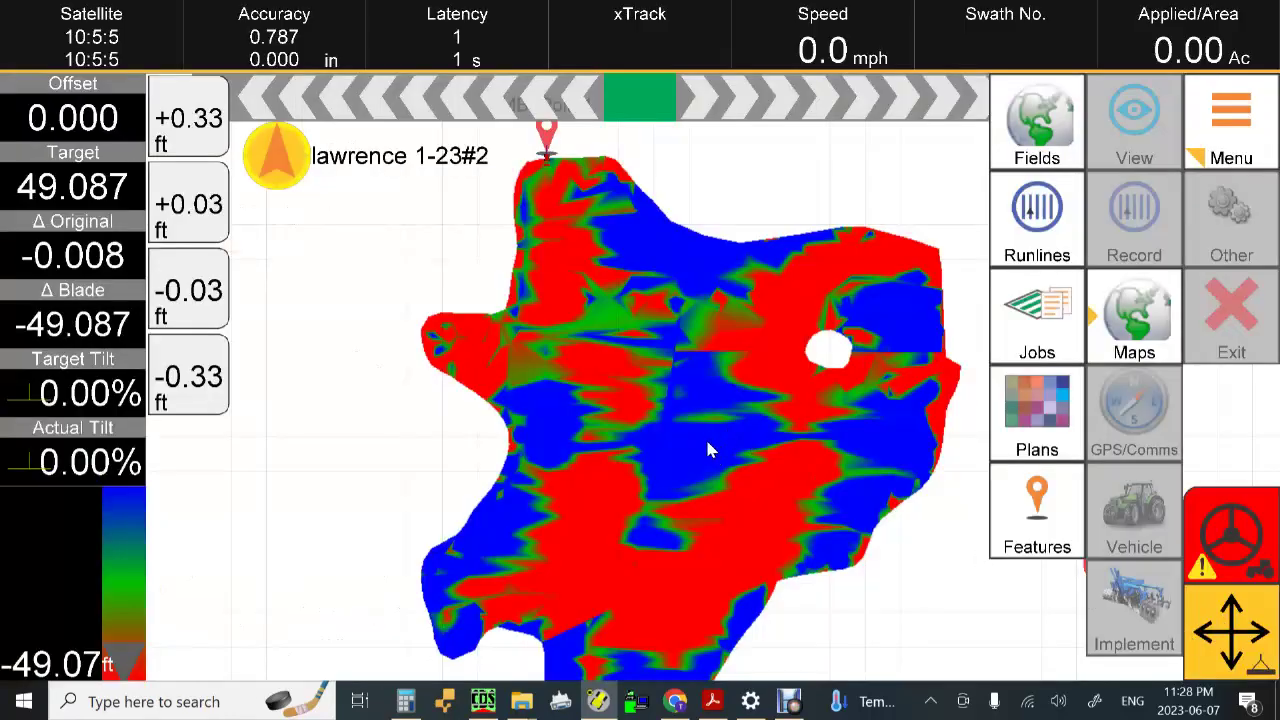
# Inspect the imported lawrence 1-23#2 map up close around the MB benchmark point.
pyautogui.moveTo(677, 372); pyautogui.dragTo(709, 479)
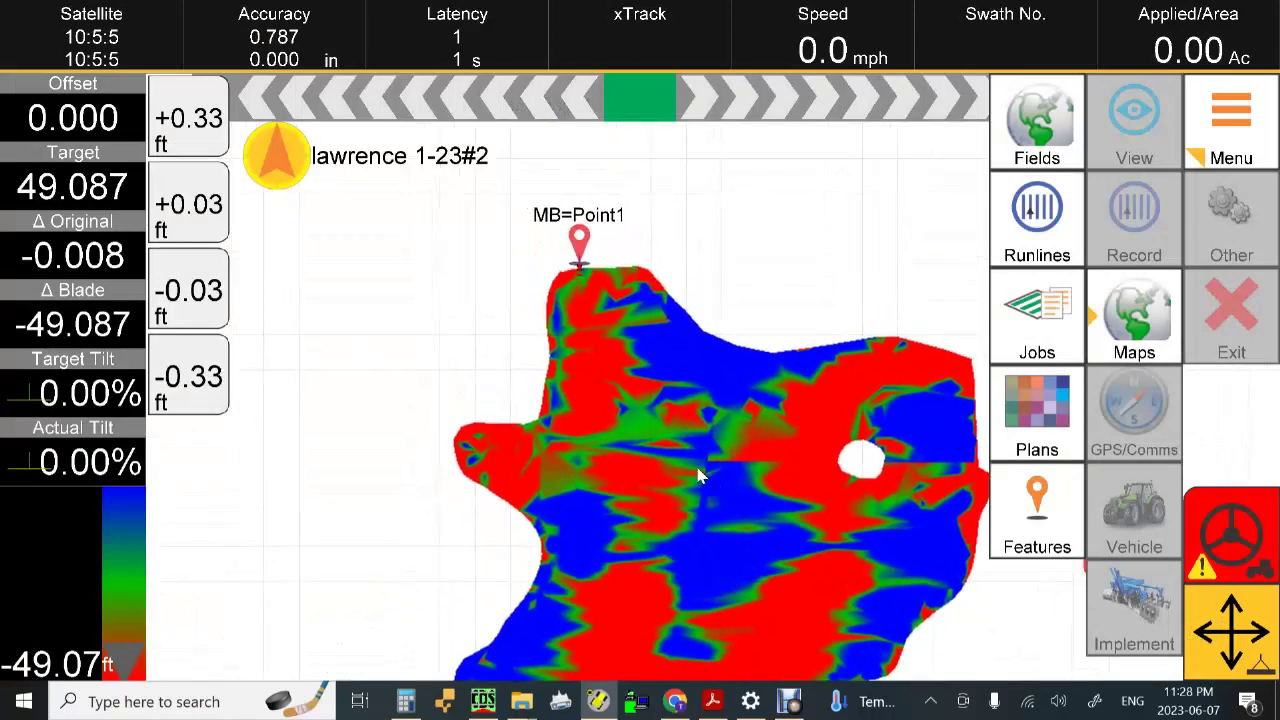
pyautogui.click(1231, 120)
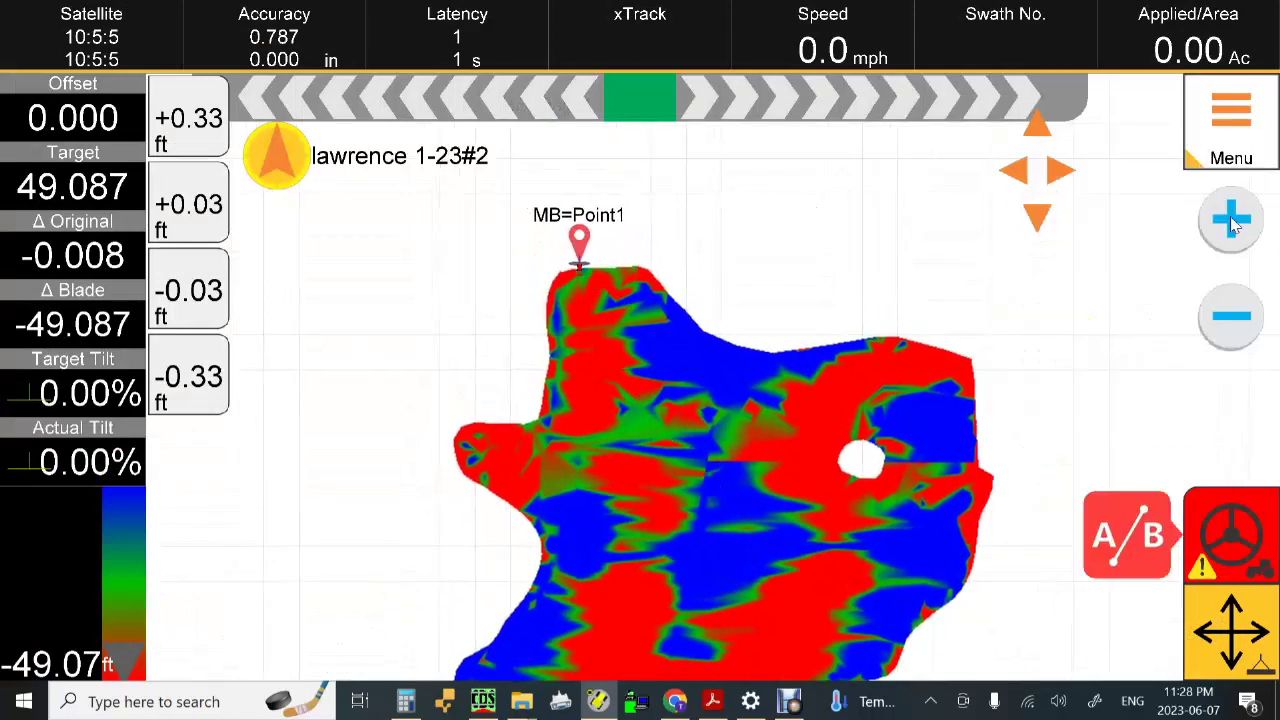
pyautogui.click(1231, 218)
pyautogui.moveTo(580, 200); pyautogui.dragTo(712, 434)
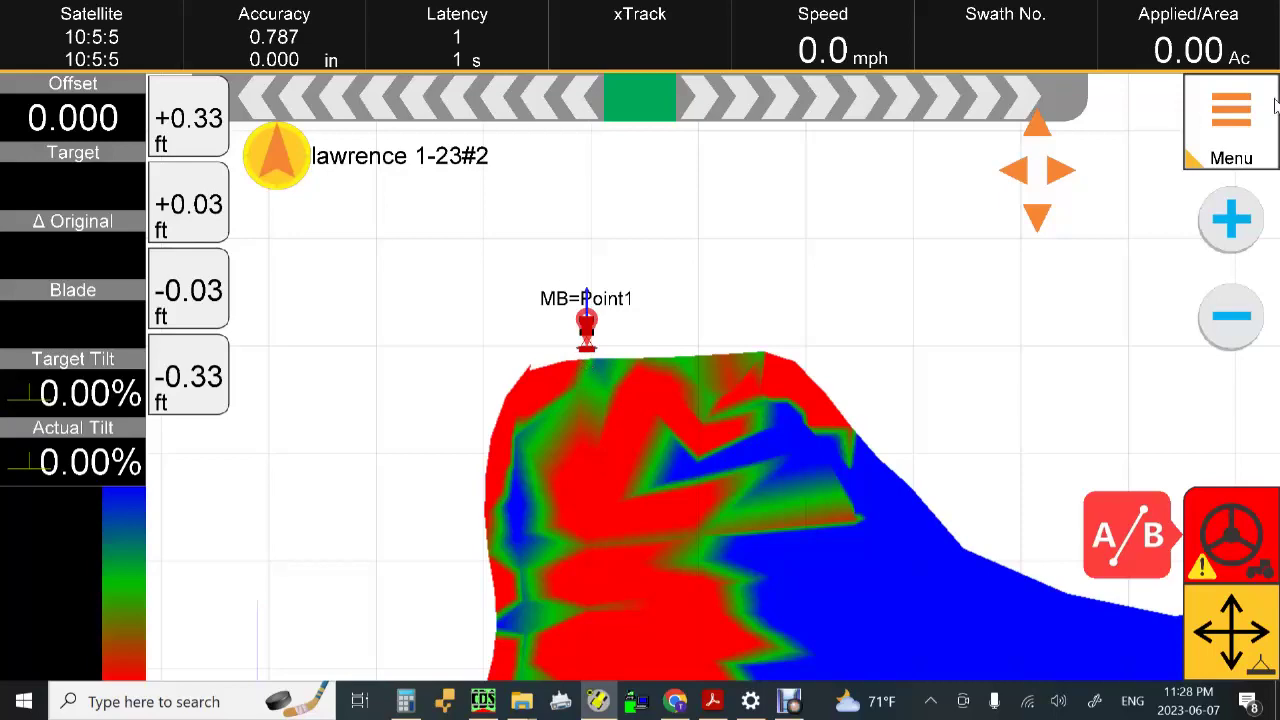
# Open the lawrence 1-23#2 plan for editing to show its level surface and benchmark settings.
pyautogui.click(1193, 167)
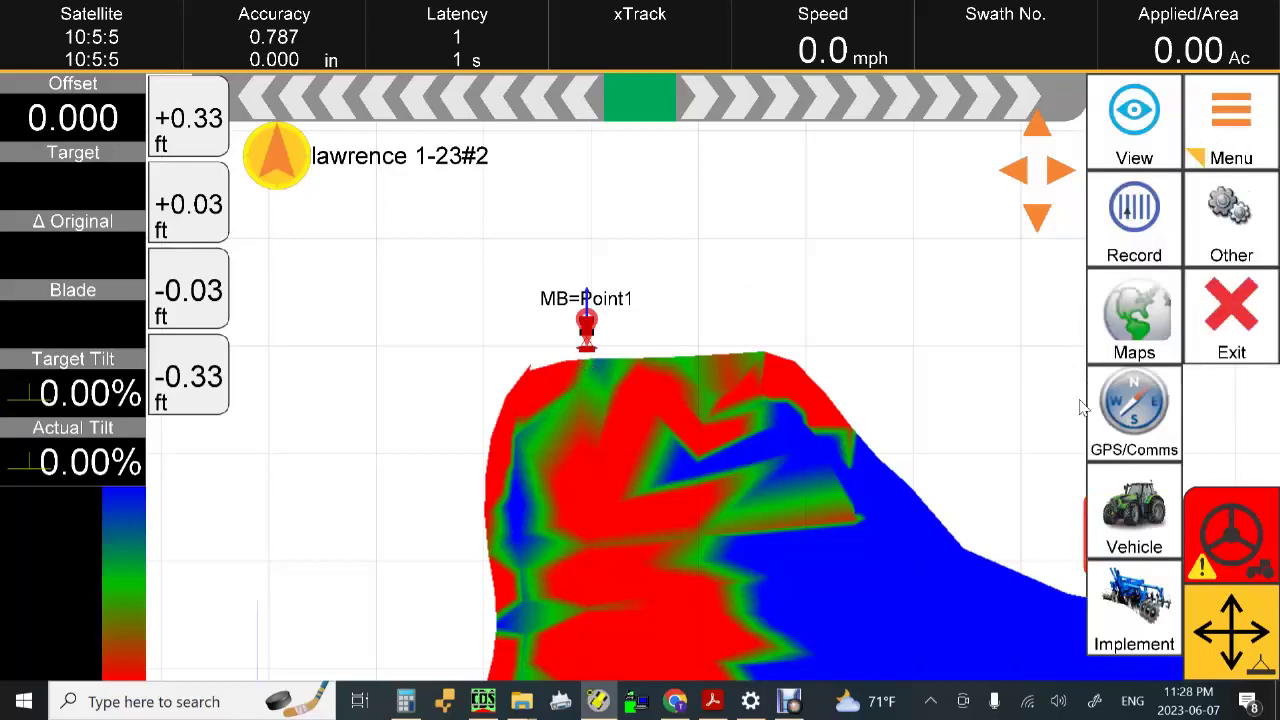
pyautogui.click(1156, 314)
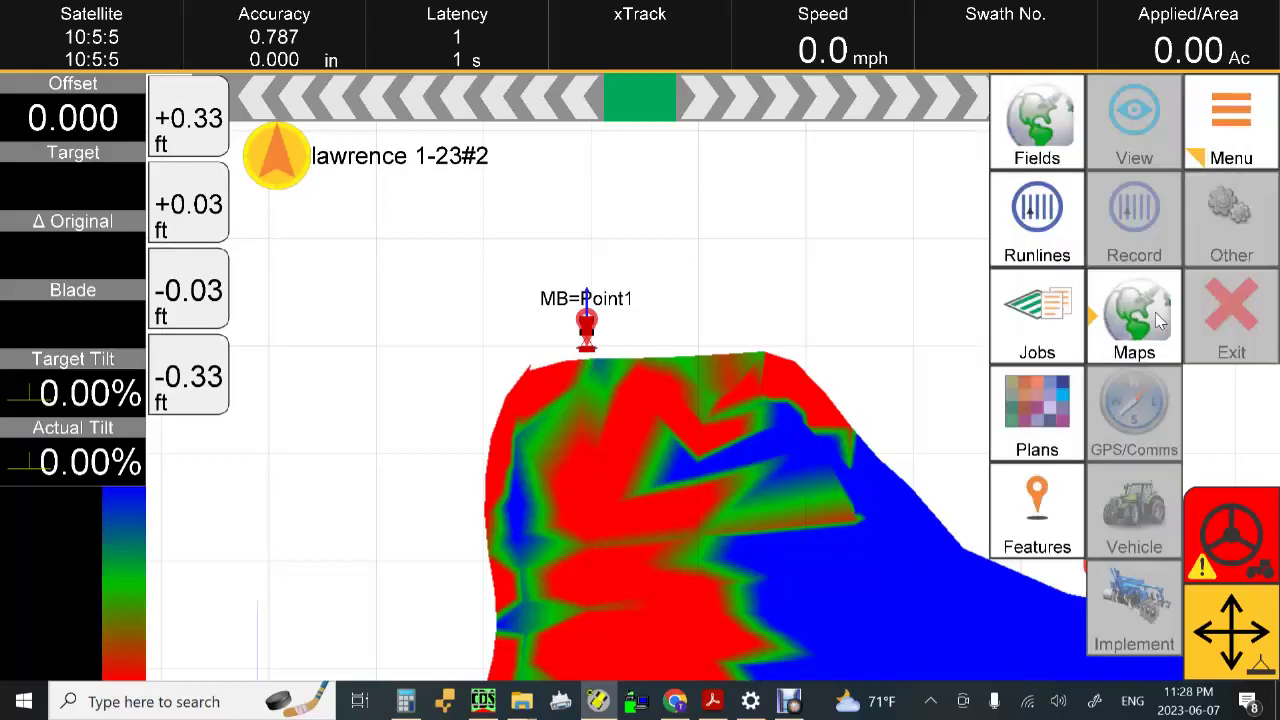
pyautogui.click(1035, 415)
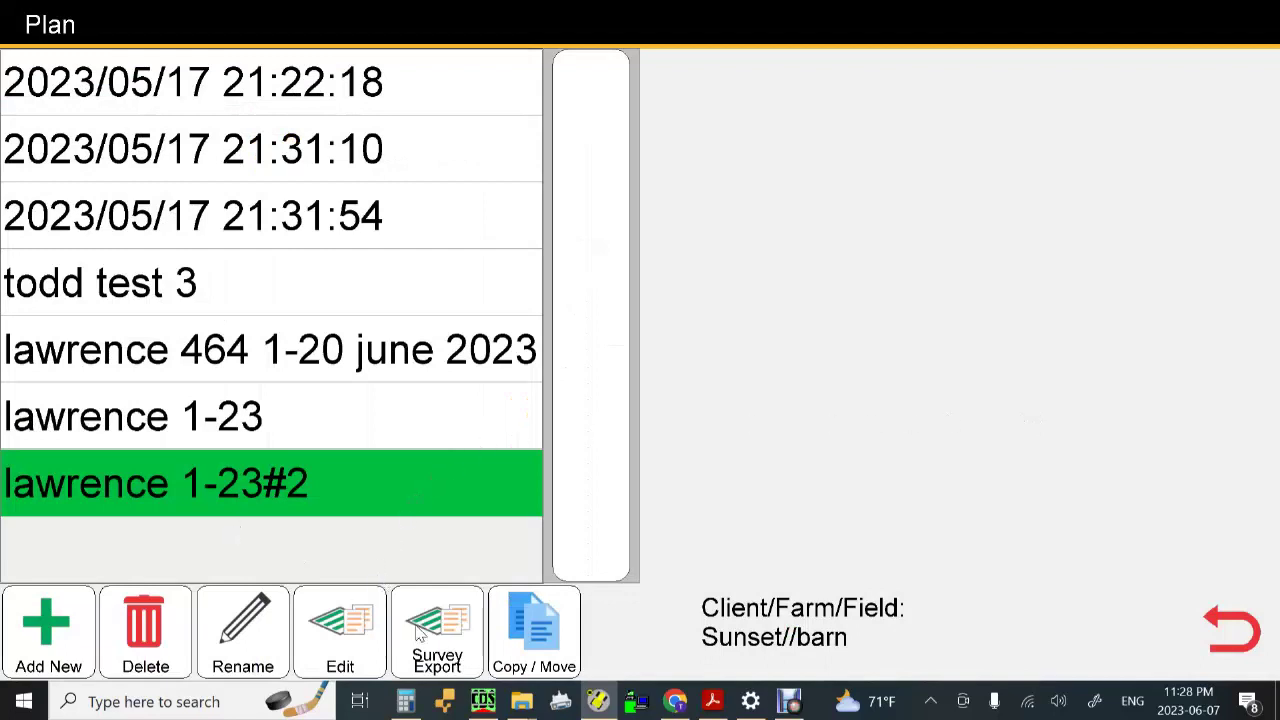
pyautogui.click(341, 640)
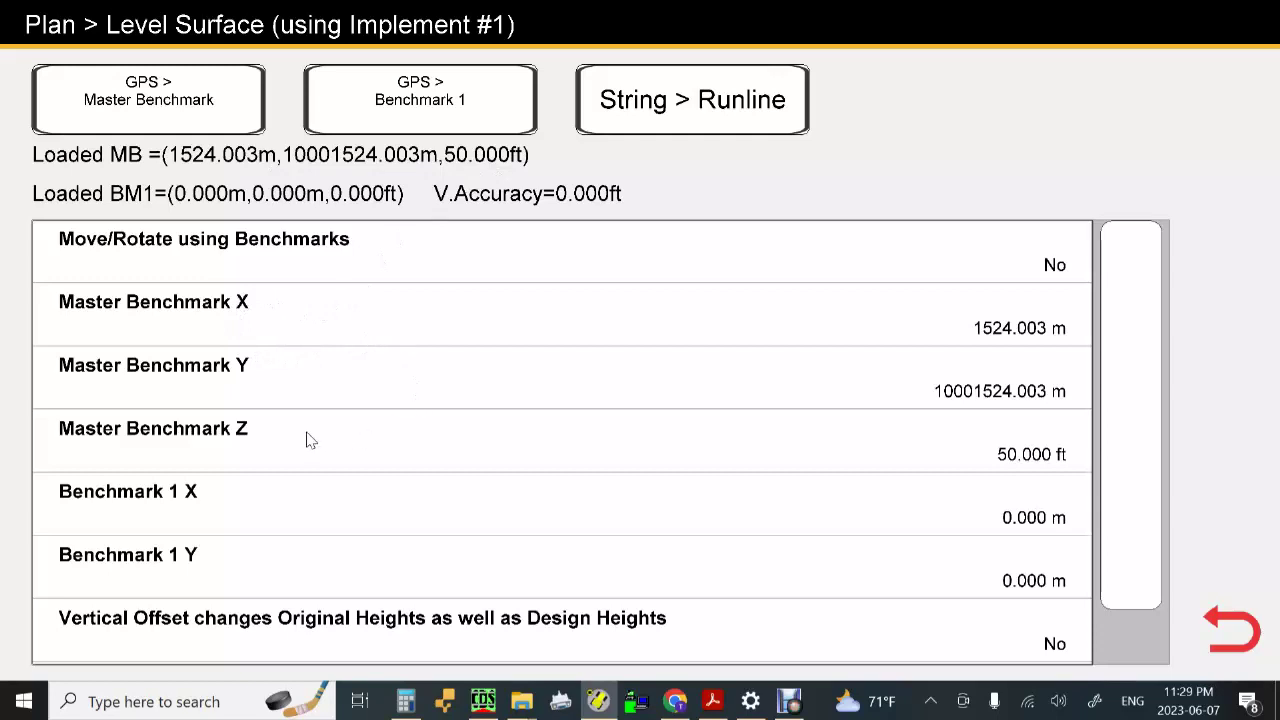
# Set the plan's master benchmark from the current GPS position, check the remaining benchmark settings and return to the map.
pyautogui.click(143, 115)
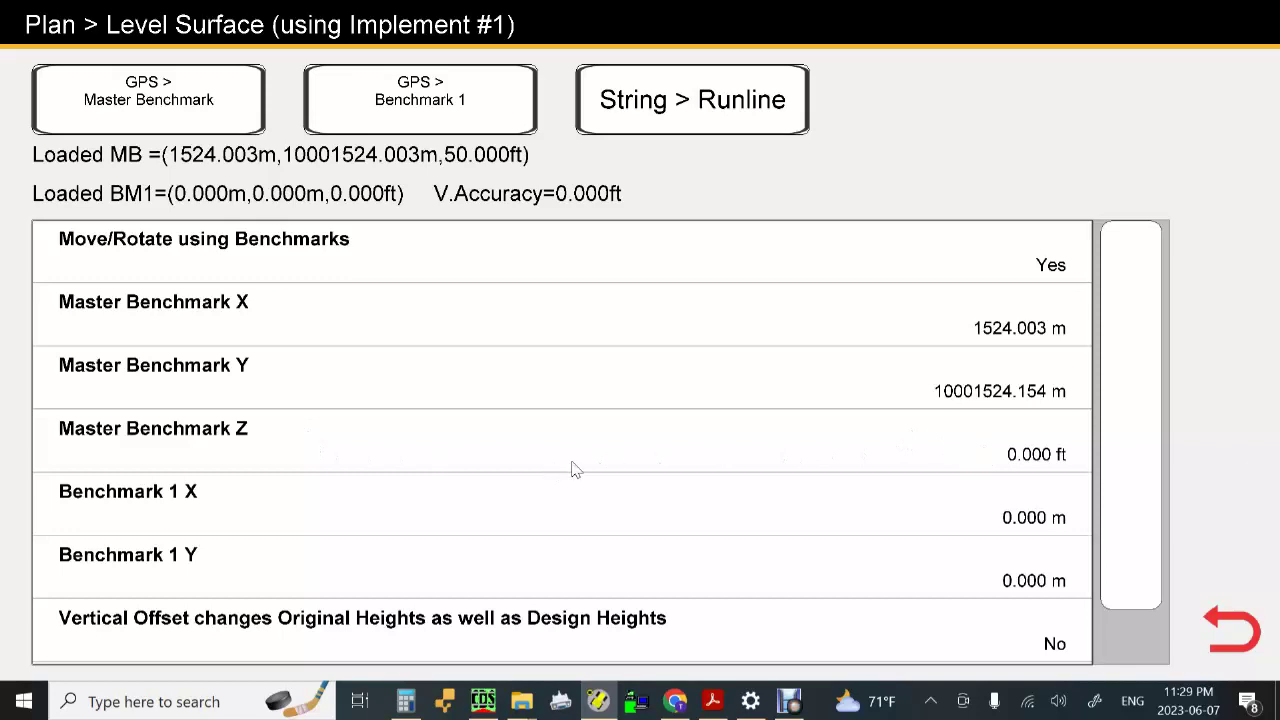
pyautogui.moveTo(1134, 306); pyautogui.dragTo(1148, 387)
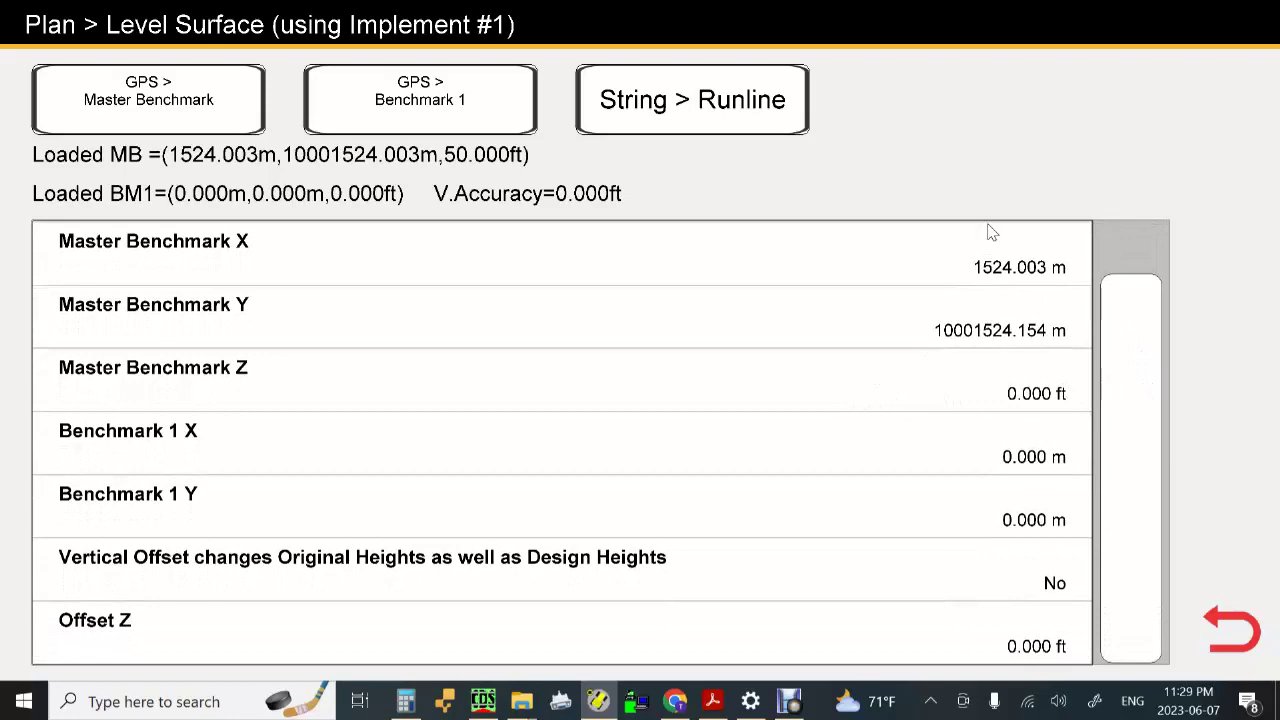
pyautogui.click(1250, 635)
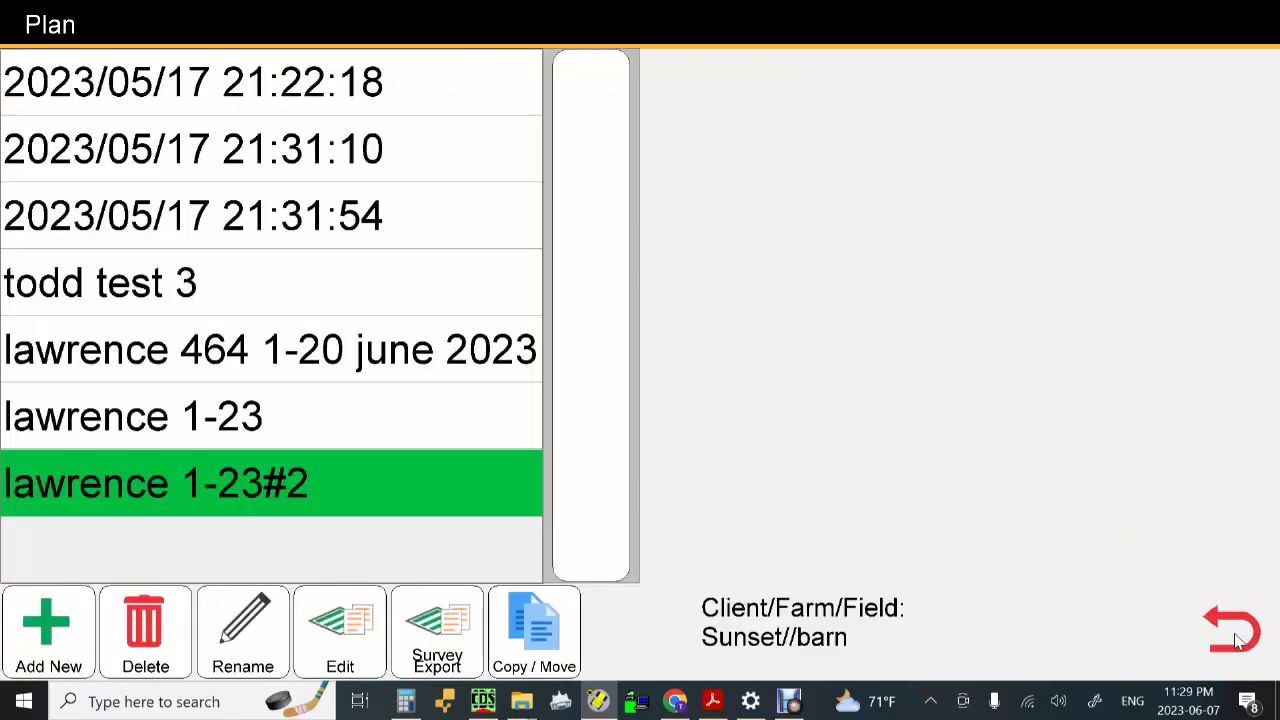
pyautogui.click(1240, 640)
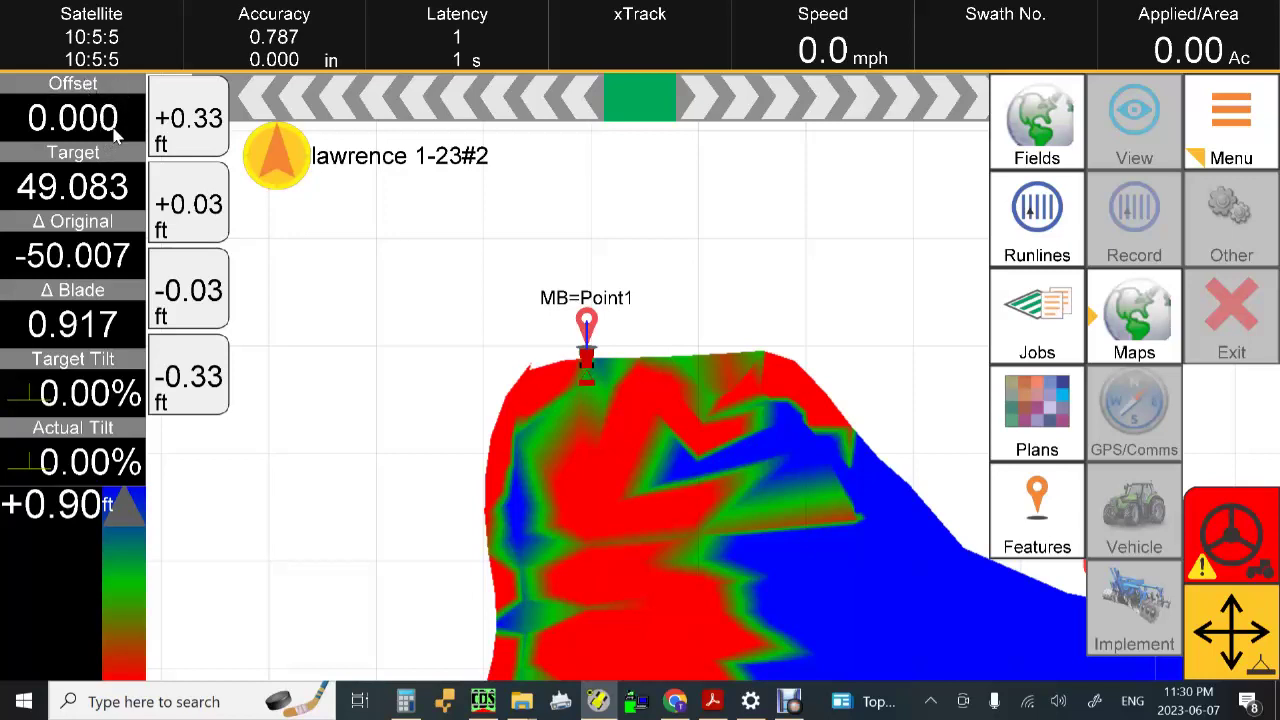
# Raise the height offset by 0.33 ft and 0.03 ft, and set the offset to grade for the current blade position.
pyautogui.click(199, 140)
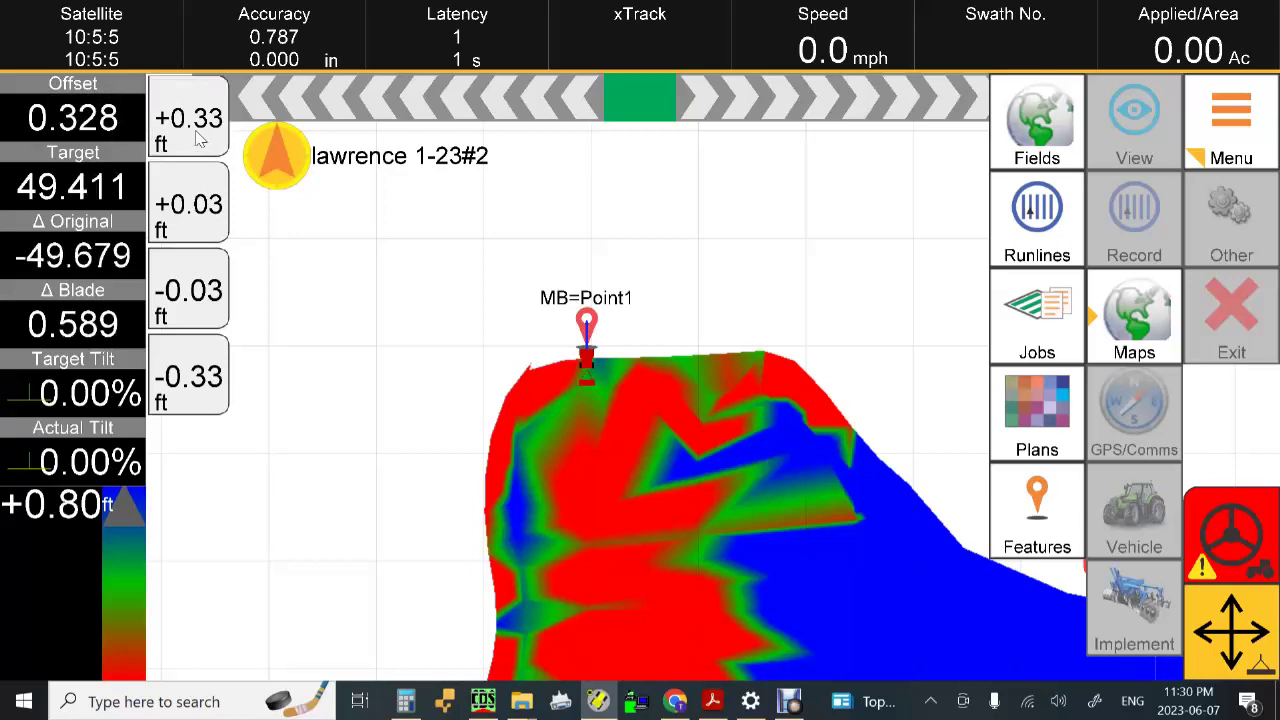
pyautogui.click(190, 215)
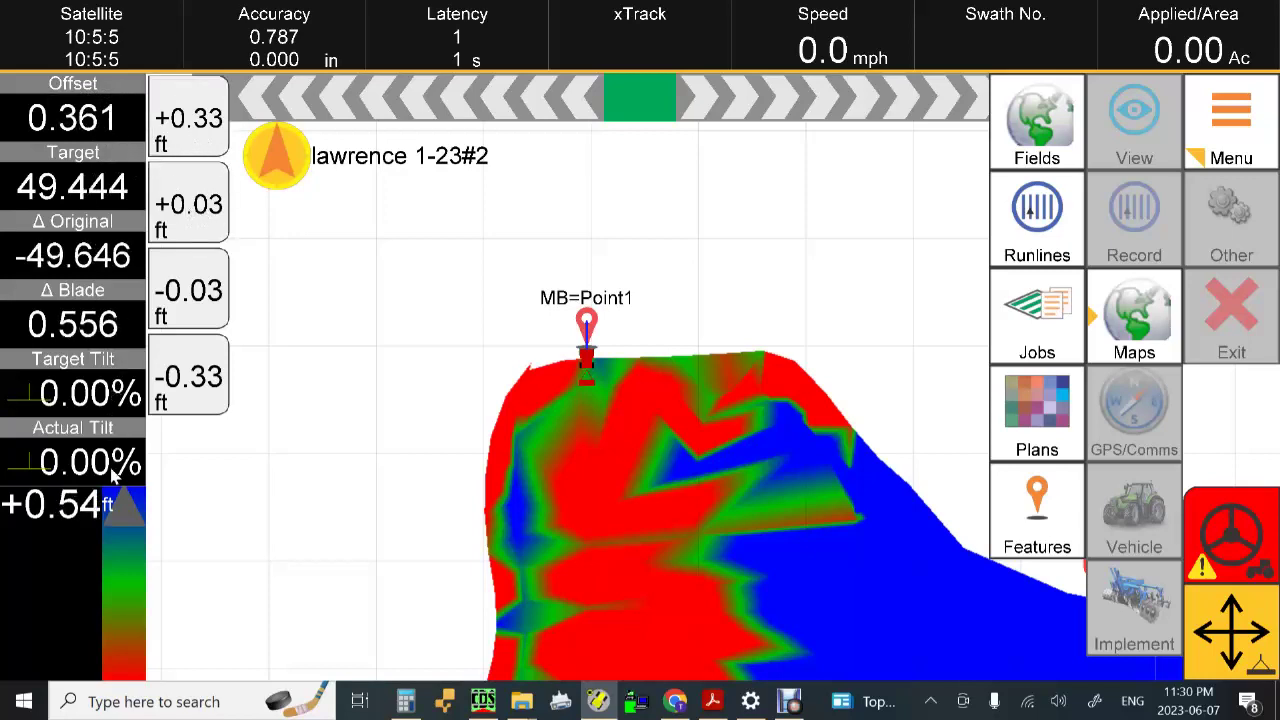
pyautogui.click(63, 505)
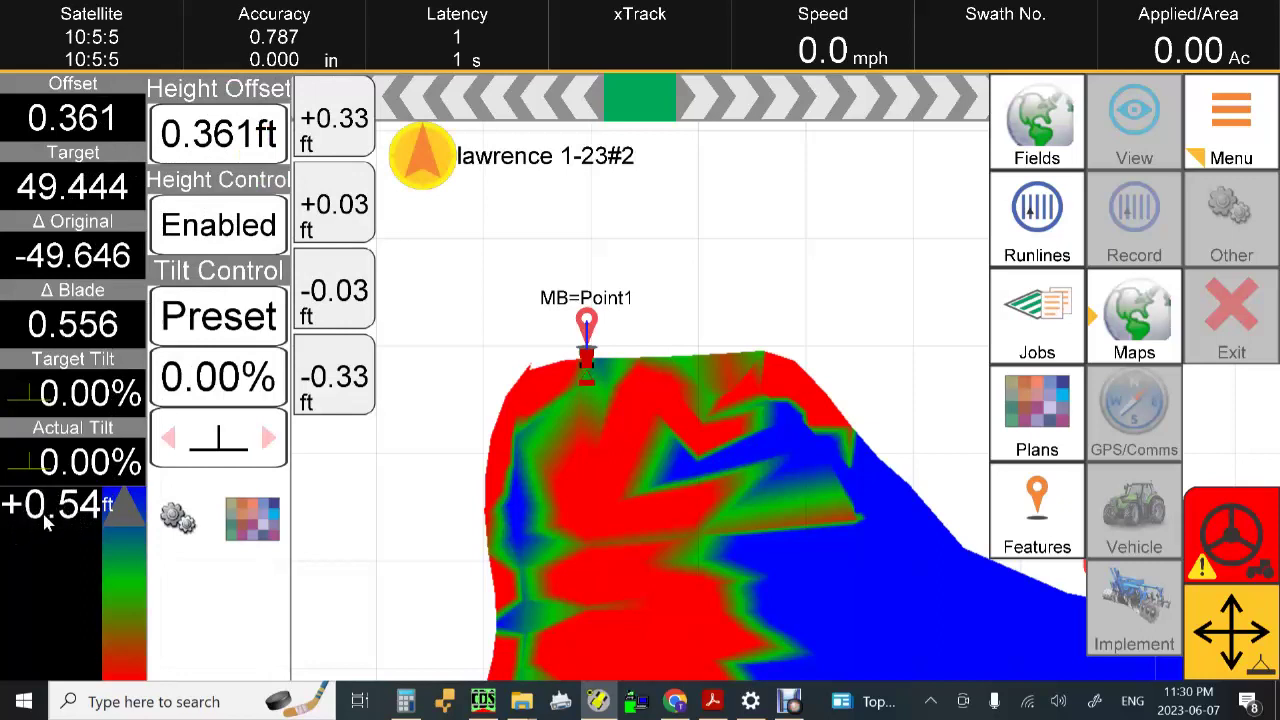
pyautogui.click(210, 147)
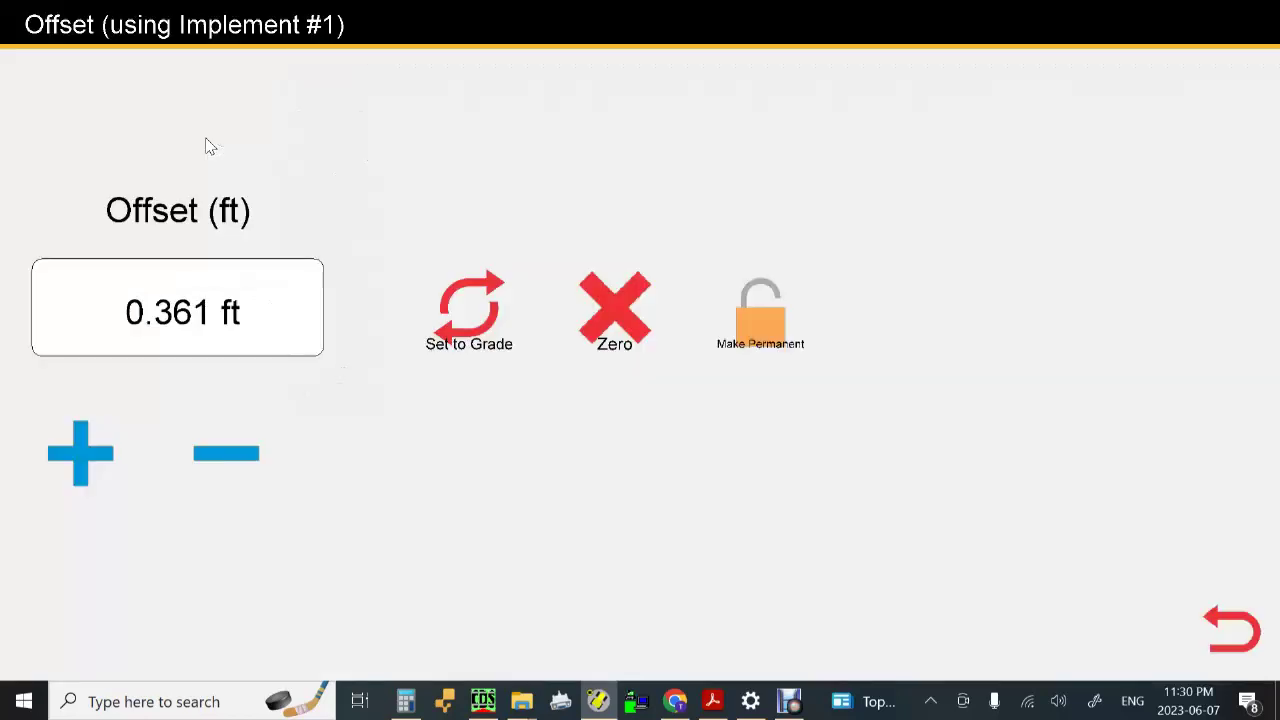
pyautogui.click(465, 335)
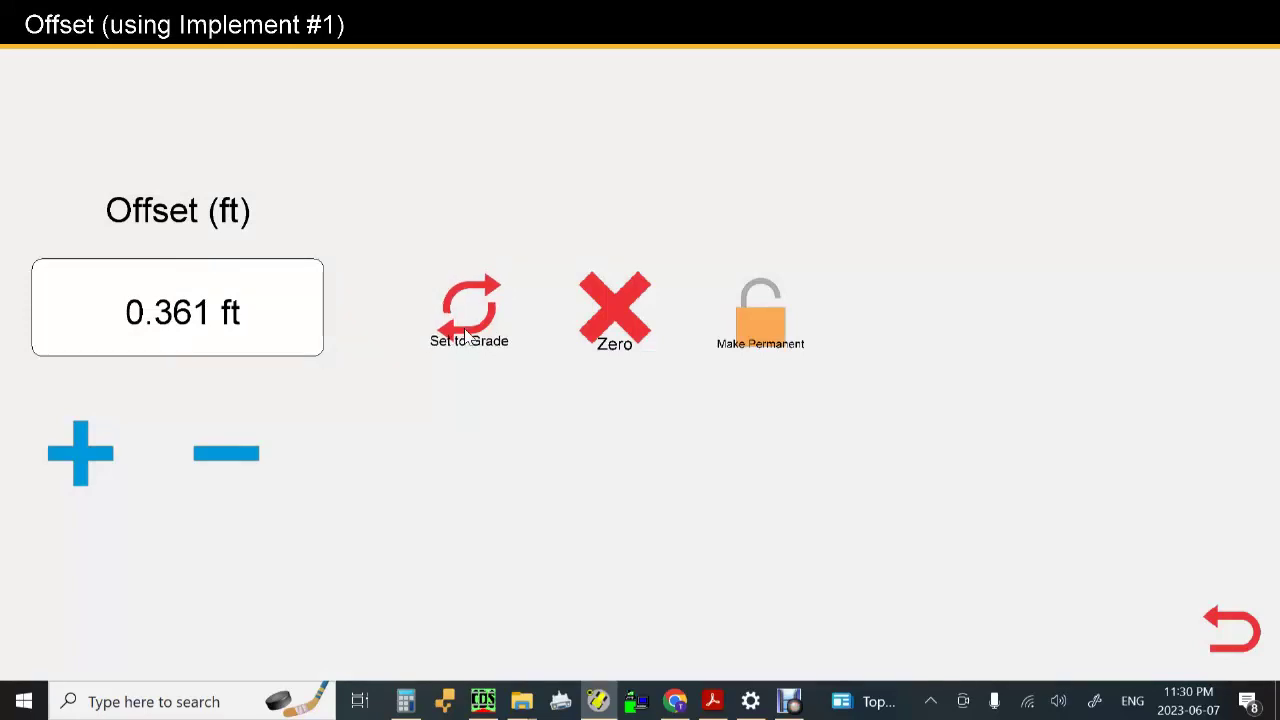
pyautogui.click(1232, 630)
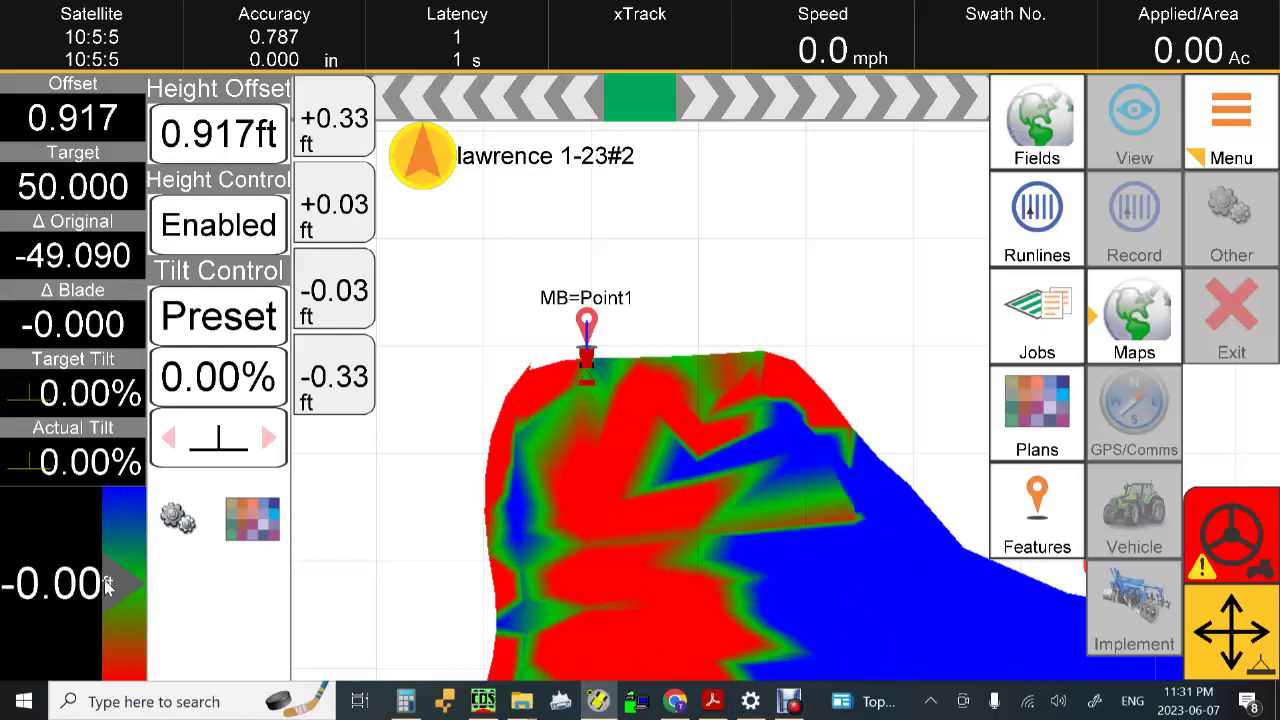
# Make the 0.917 ft height offset permanent and return to the map.
pyautogui.click(65, 576)
pyautogui.click(77, 590)
pyautogui.click(207, 153)
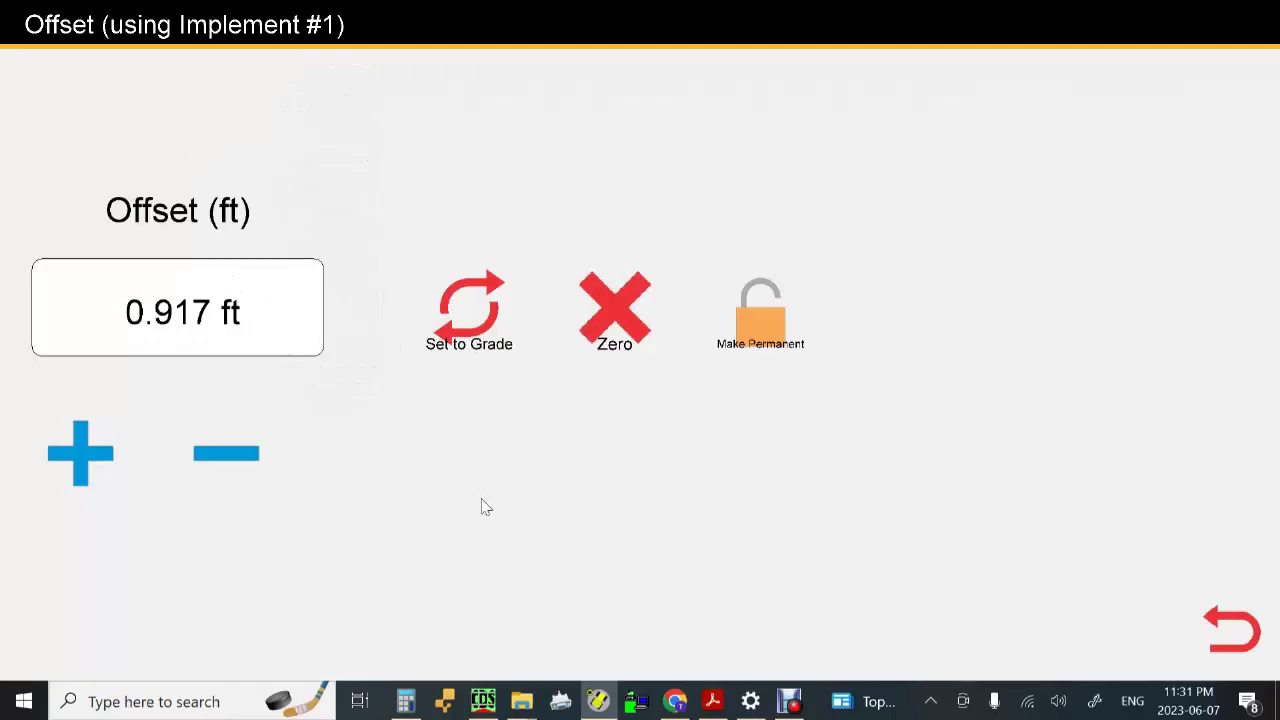
pyautogui.click(766, 342)
pyautogui.click(1233, 628)
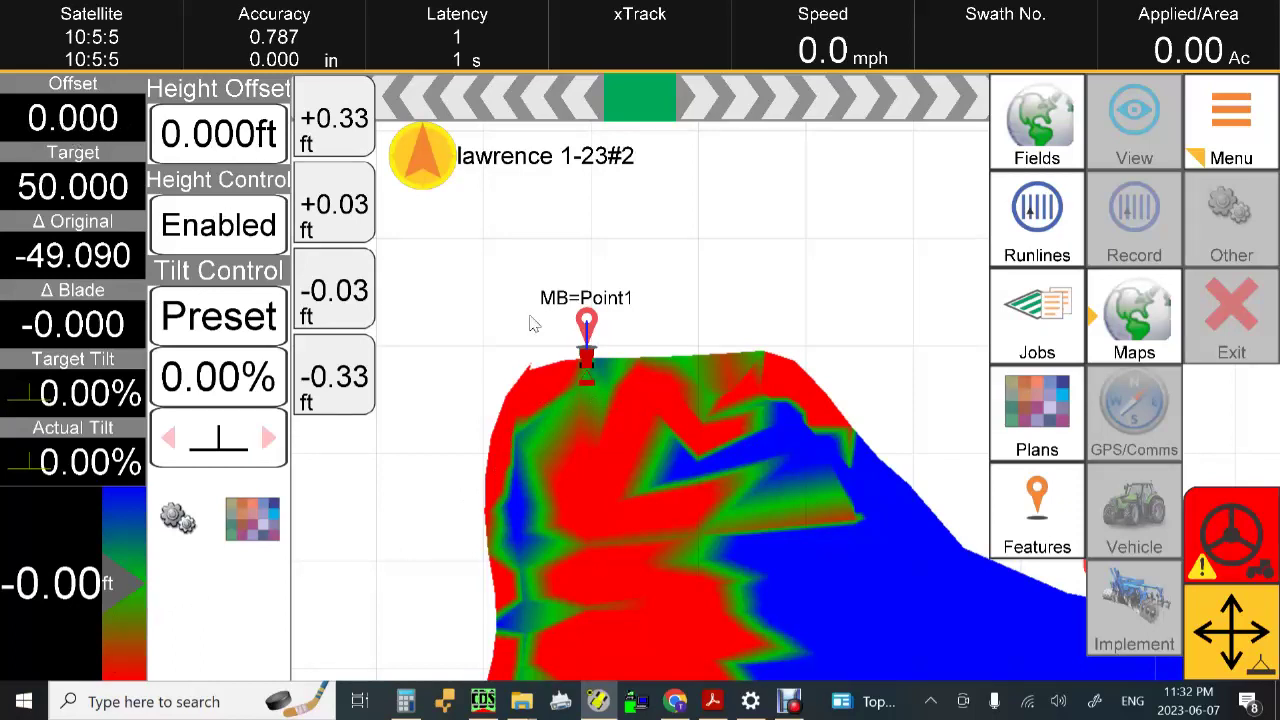
# Adjust the height offset up and down in 0.33 ft and 0.03 ft steps, finishing at -0.328 ft.
pyautogui.click(348, 148)
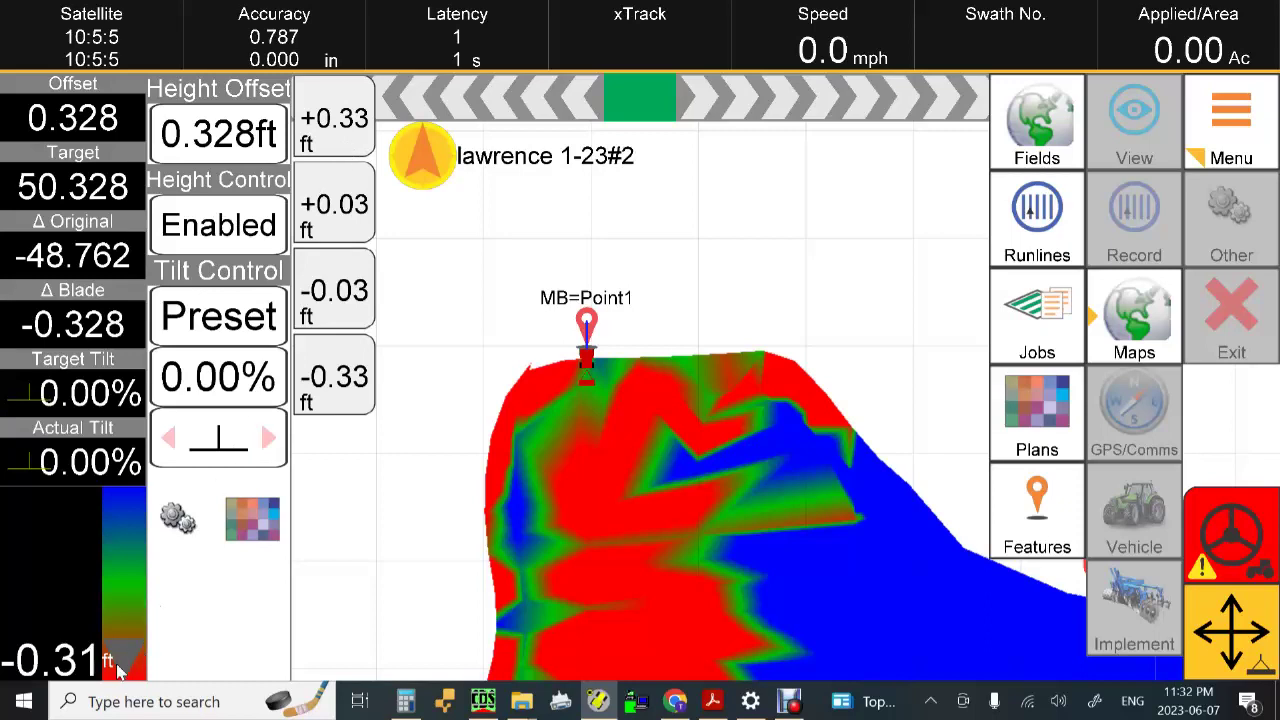
pyautogui.click(320, 230)
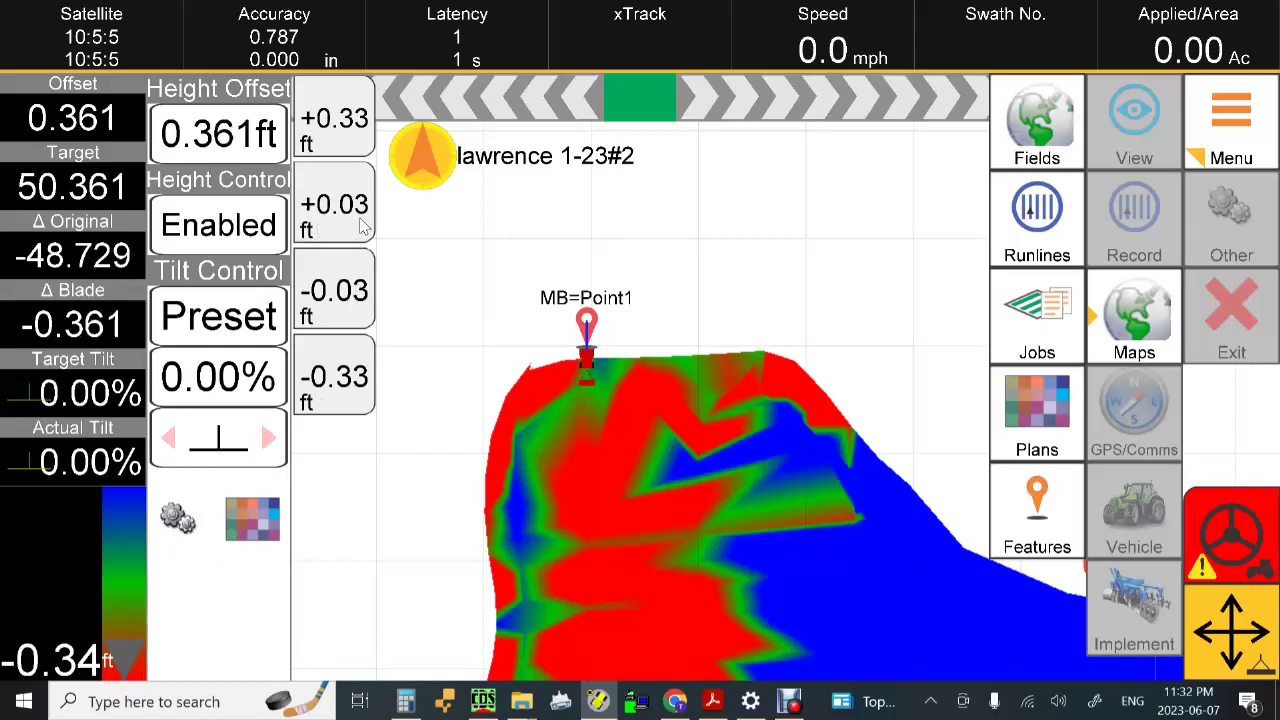
pyautogui.click(362, 228)
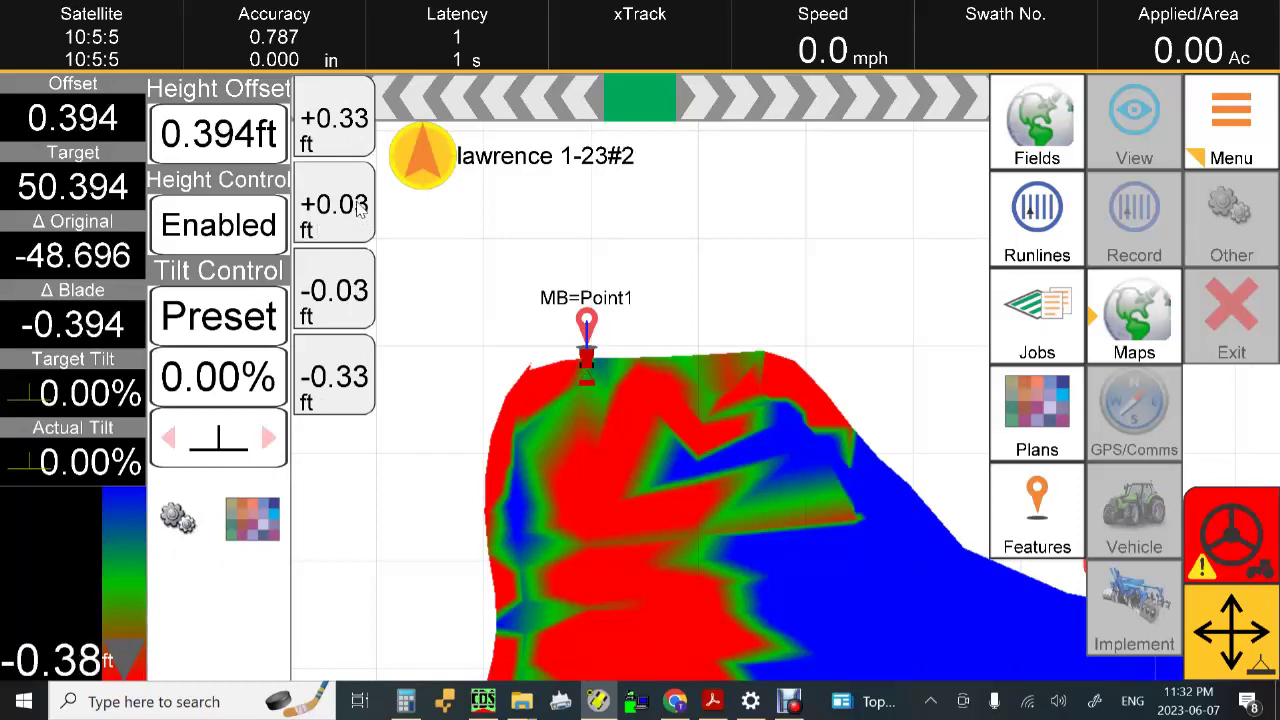
pyautogui.click(347, 381)
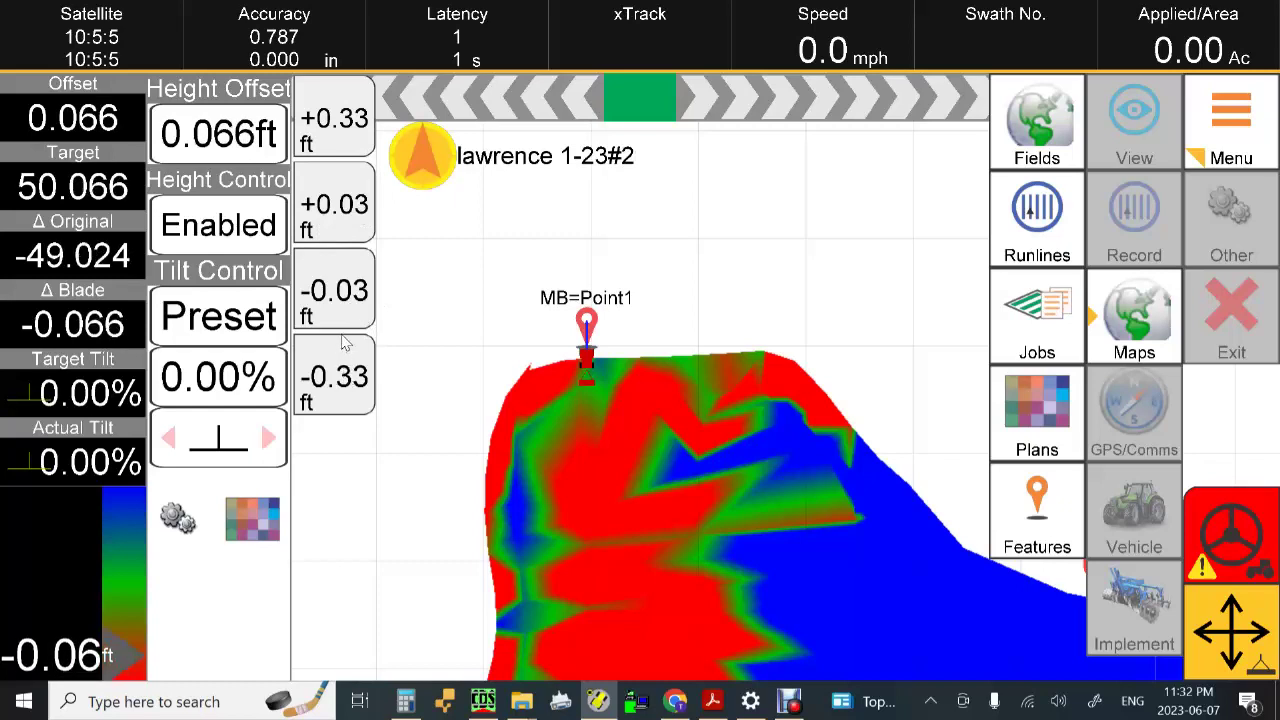
pyautogui.click(365, 226)
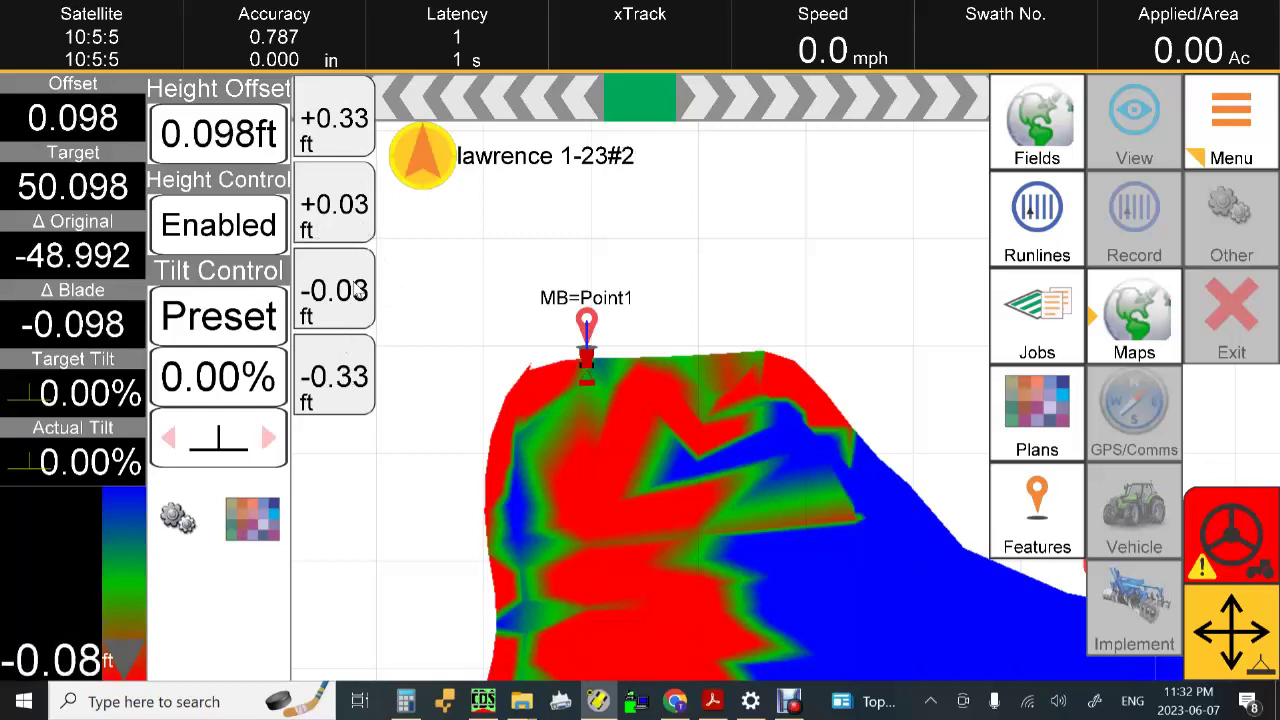
pyautogui.click(358, 290)
pyautogui.click(358, 290)
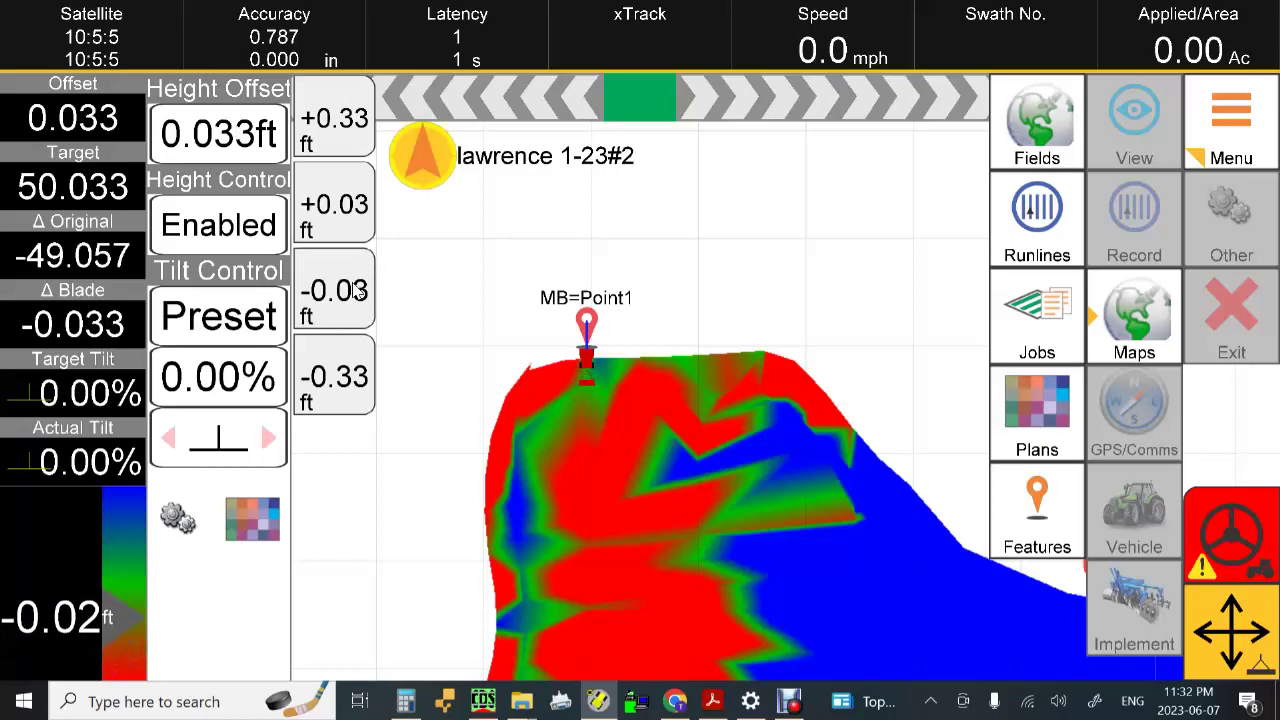
pyautogui.click(358, 290)
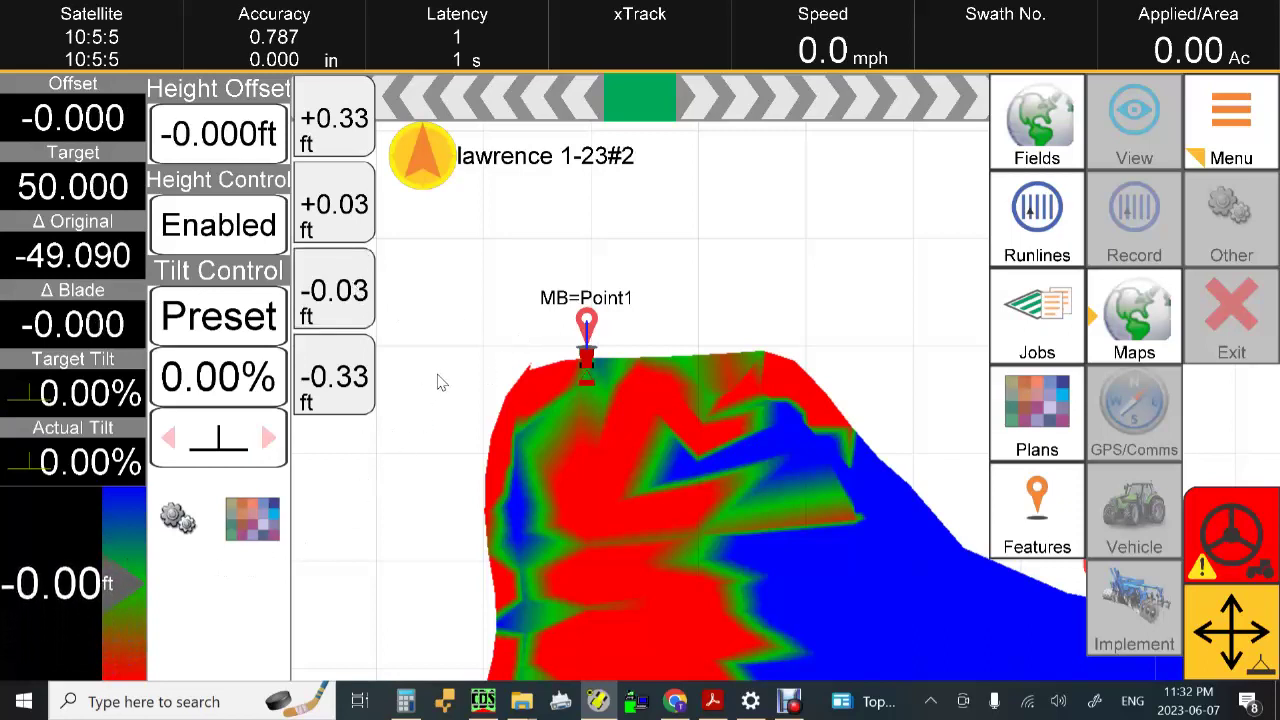
pyautogui.click(350, 394)
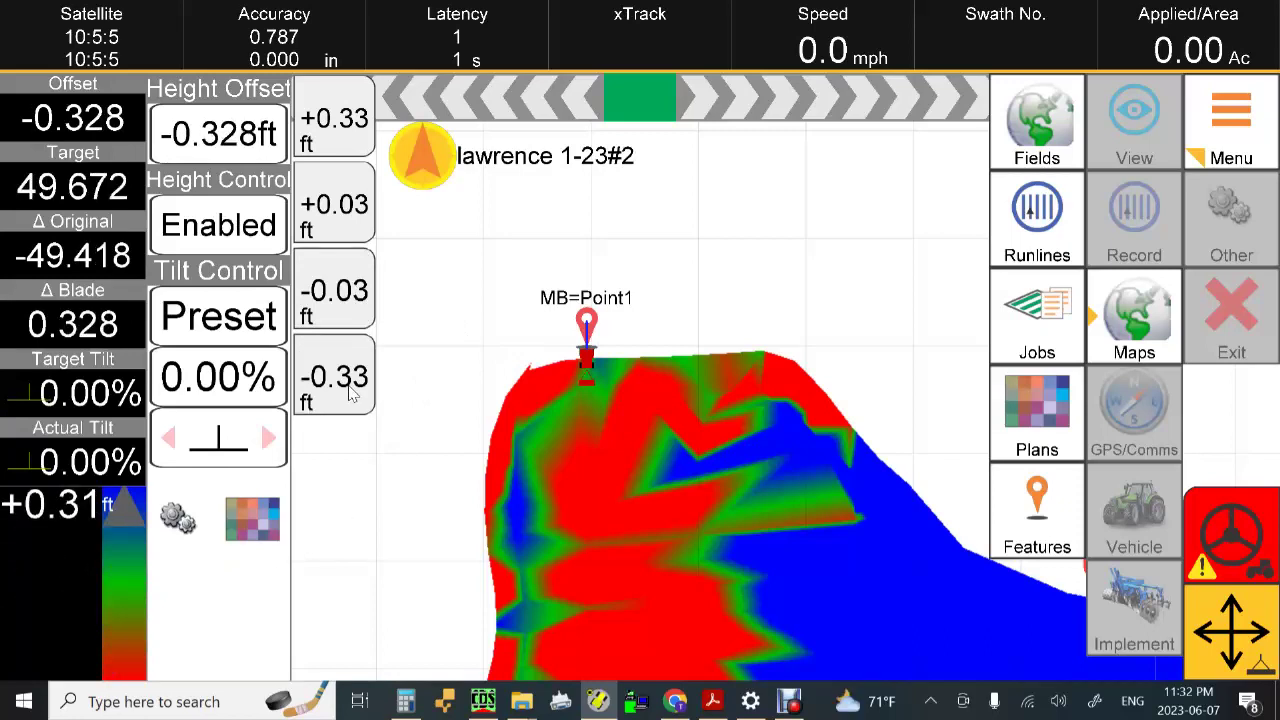
# Set the Height Offset Adjust (Min) Step to 0.1 ft in the levelling height display settings.
pyautogui.click(179, 517)
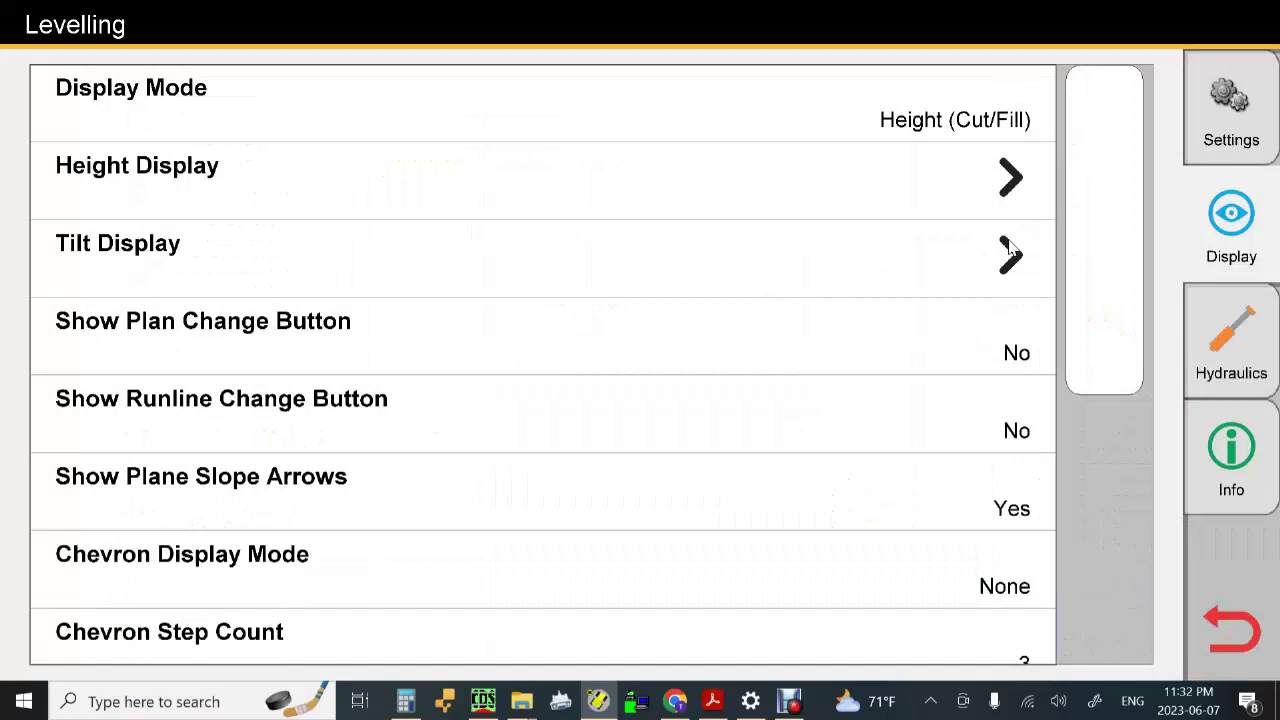
pyautogui.click(1000, 180)
pyautogui.moveTo(1106, 191); pyautogui.dragTo(1110, 310)
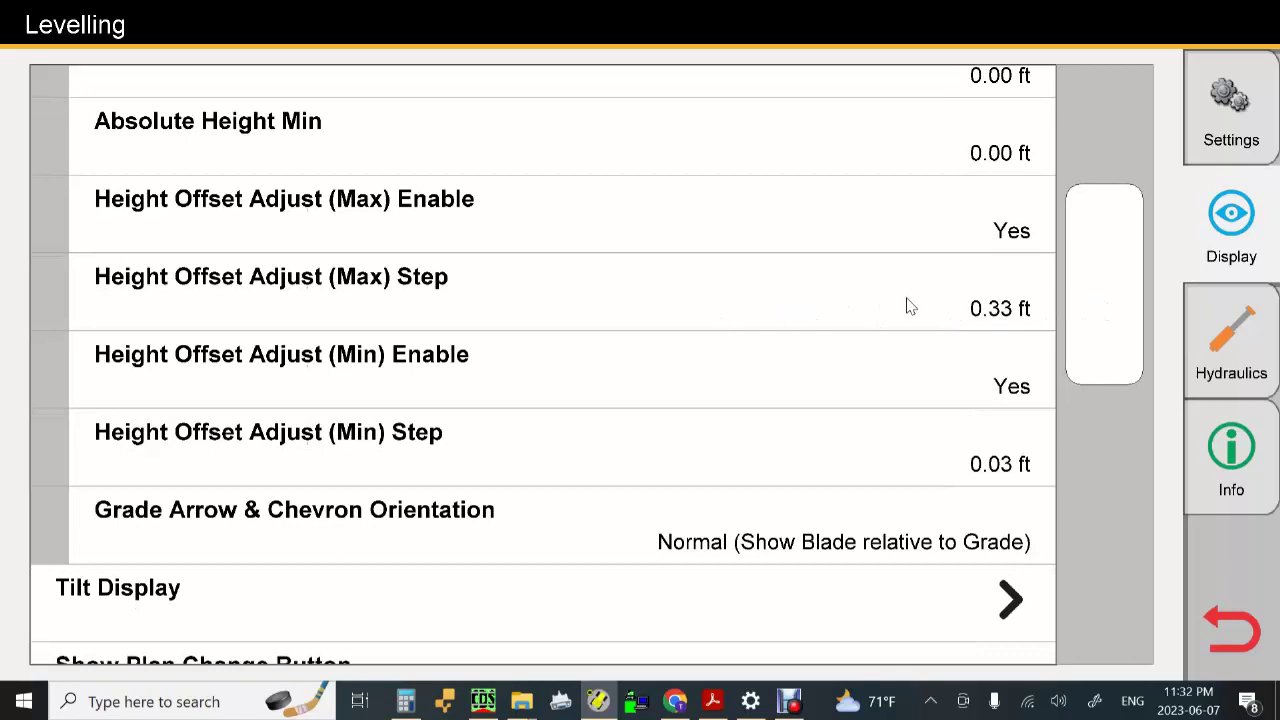
pyautogui.click(950, 461)
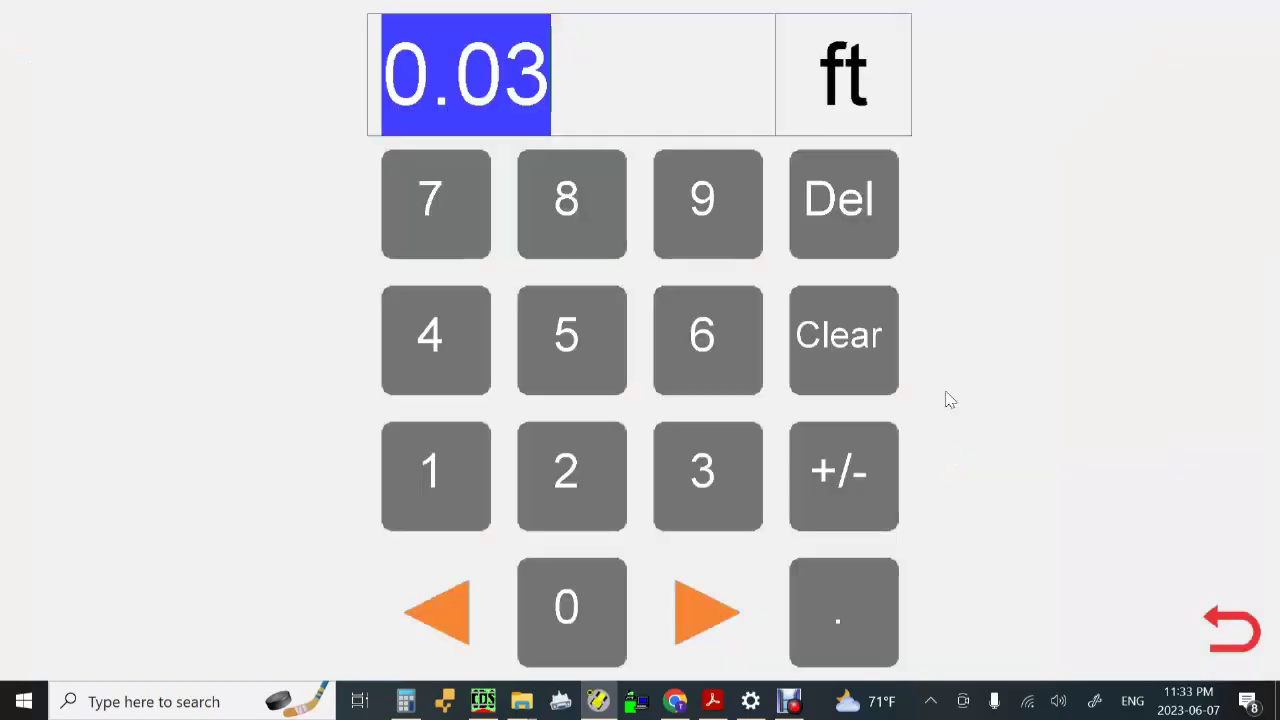
pyautogui.click(795, 615)
pyautogui.click(445, 485)
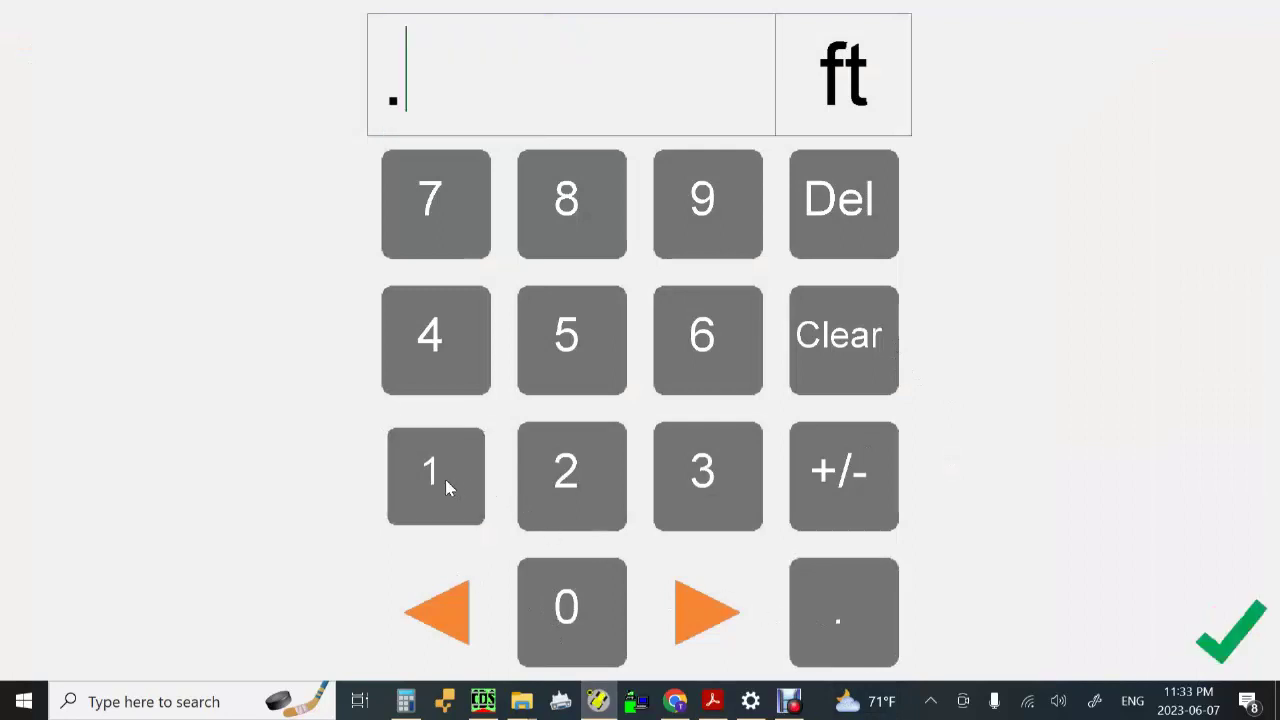
pyautogui.click(1235, 652)
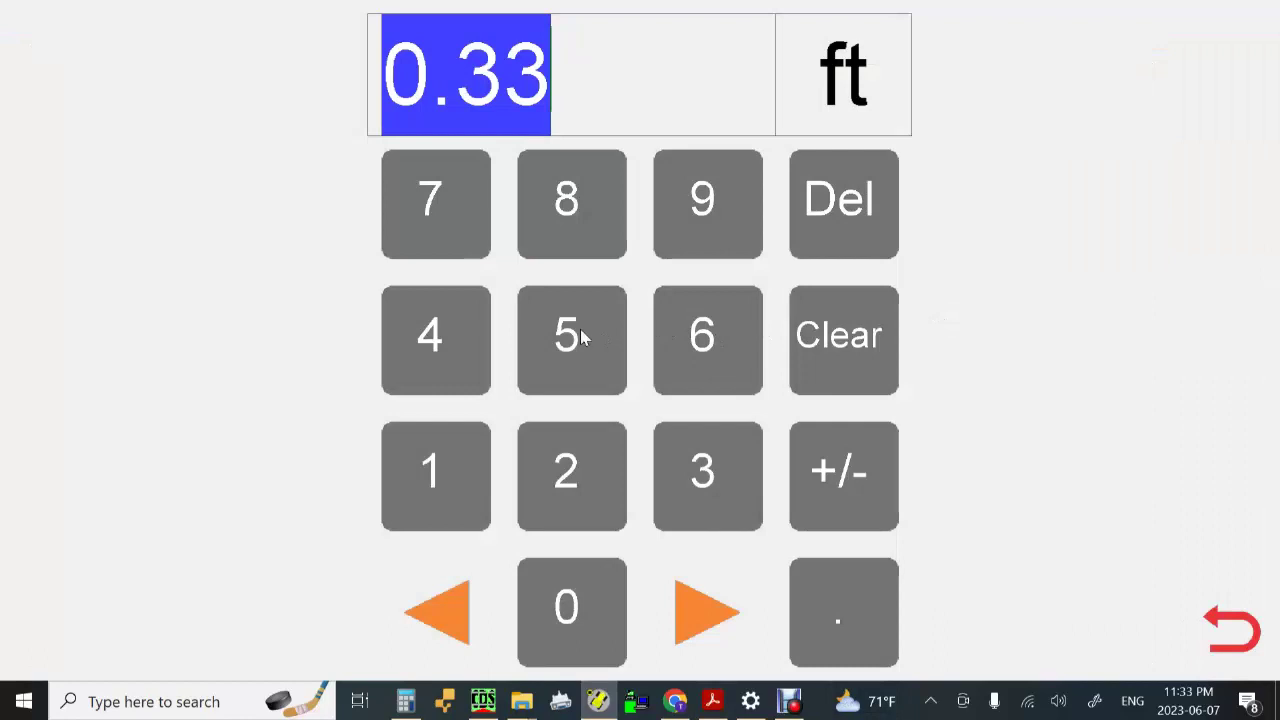
# Set the Height Offset Adjust (Max) Step to 0.4 ft and save the levelling settings.
pyautogui.click(467, 328)
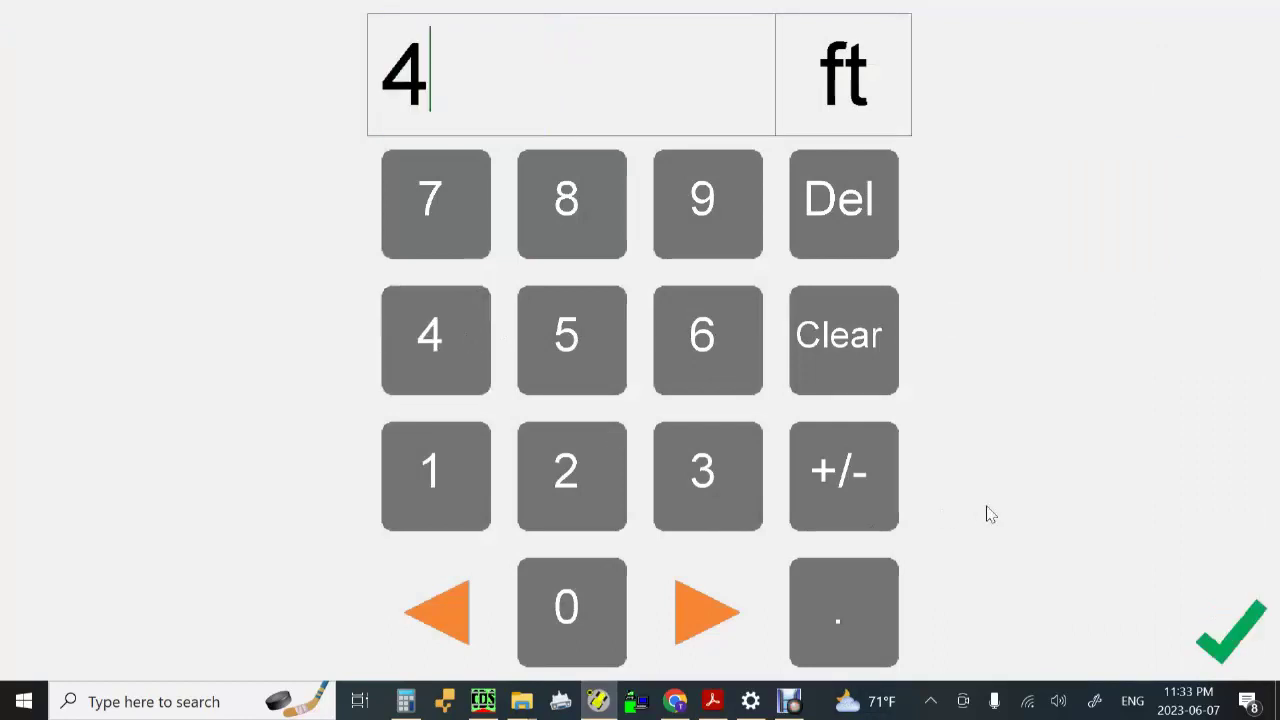
pyautogui.click(828, 213)
pyautogui.click(870, 620)
pyautogui.click(428, 326)
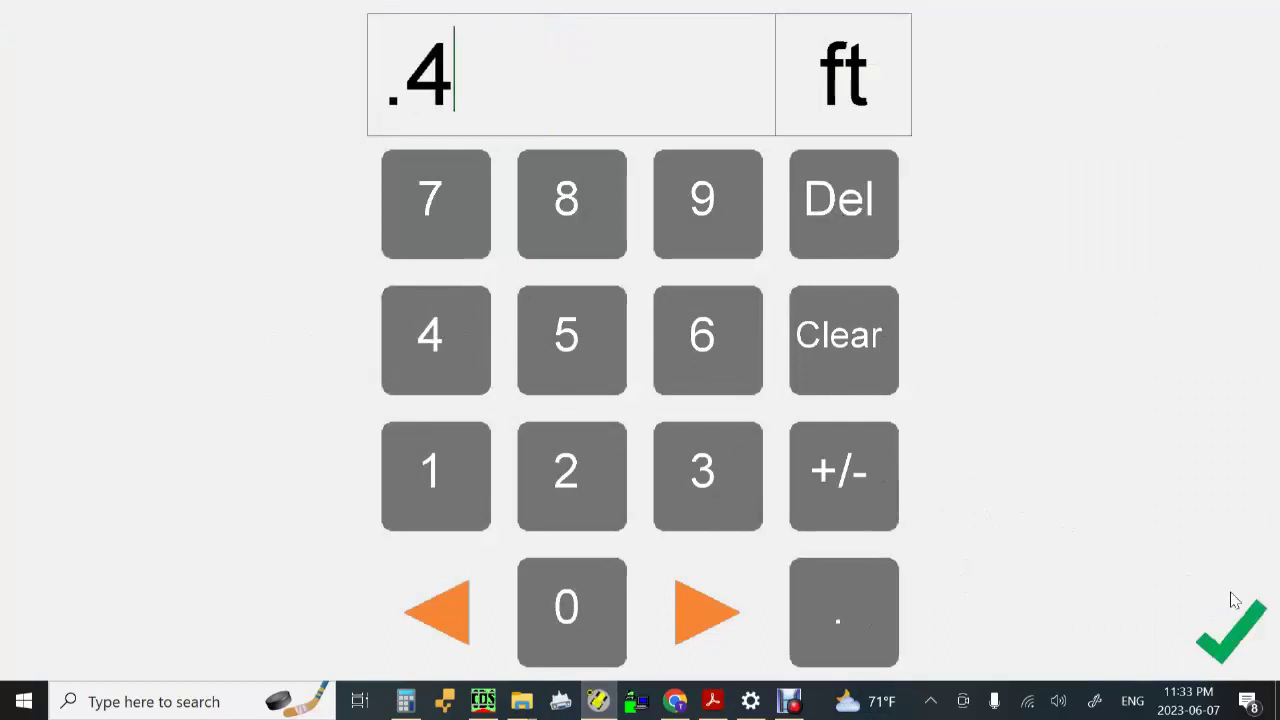
pyautogui.click(1260, 625)
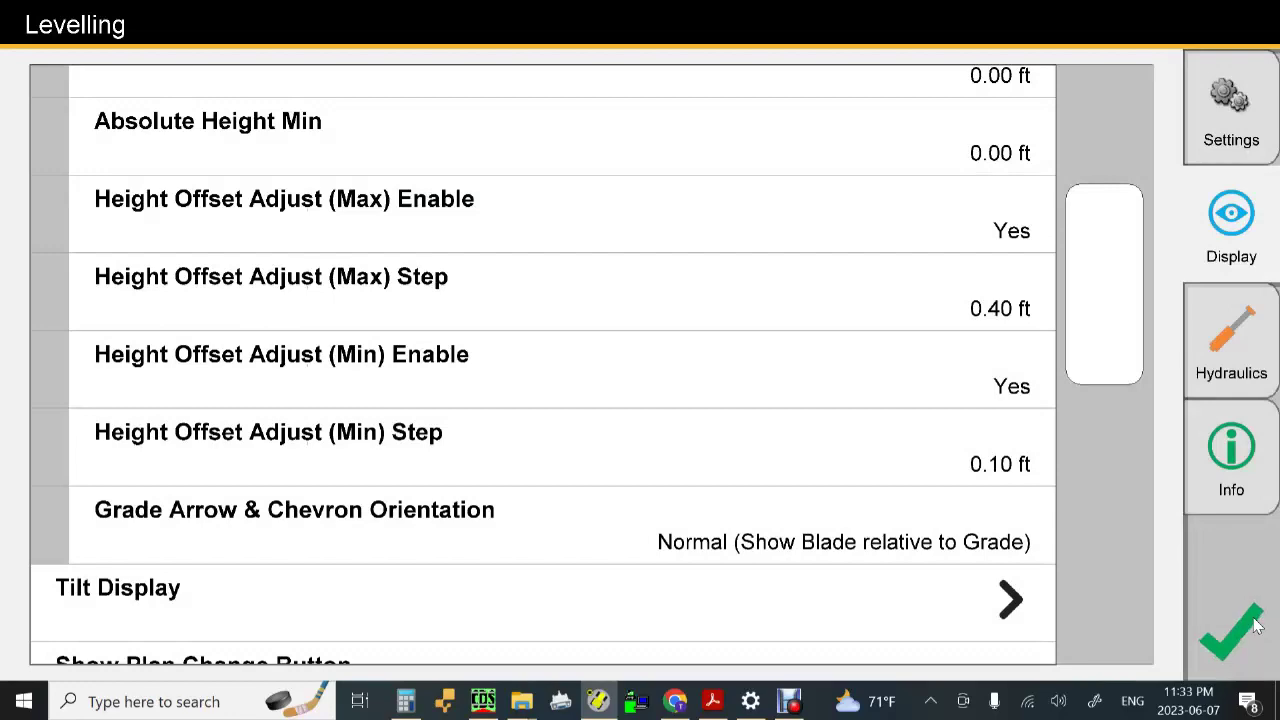
pyautogui.click(1257, 625)
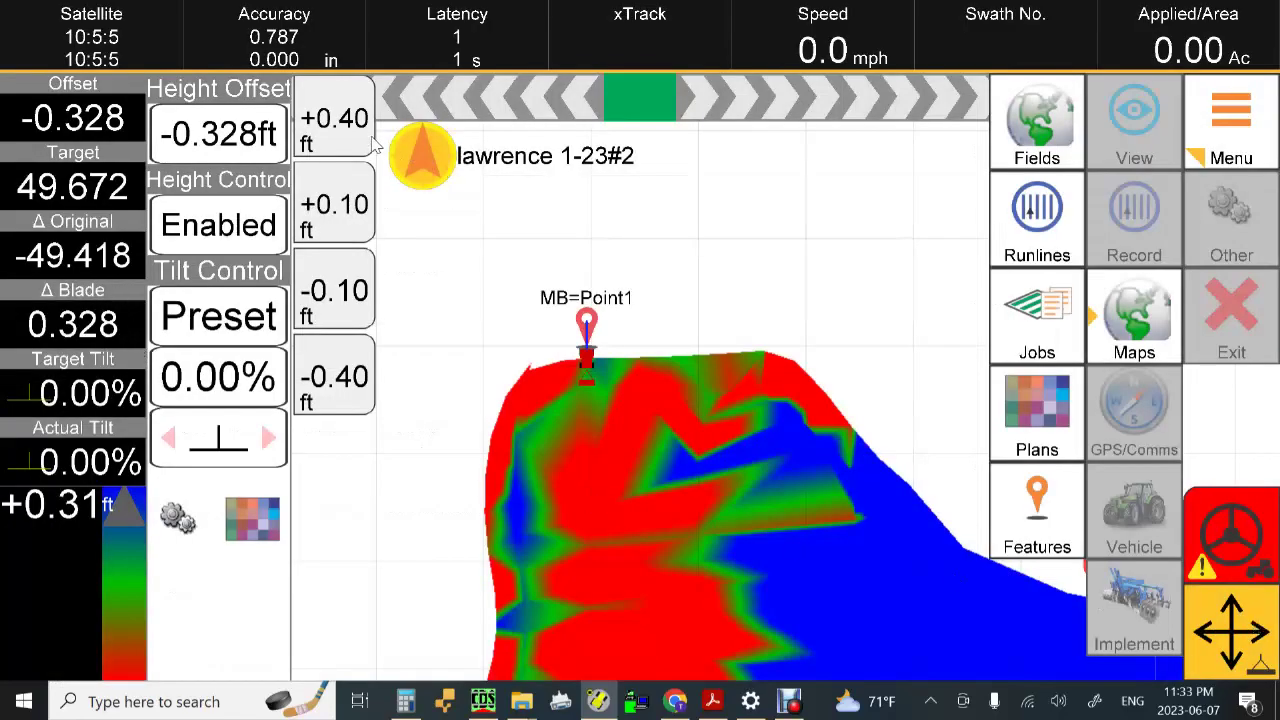
# Lower the height offset once by 0.40 ft and raise it twice by 0.40 ft to 0.072 ft.
pyautogui.click(333, 386)
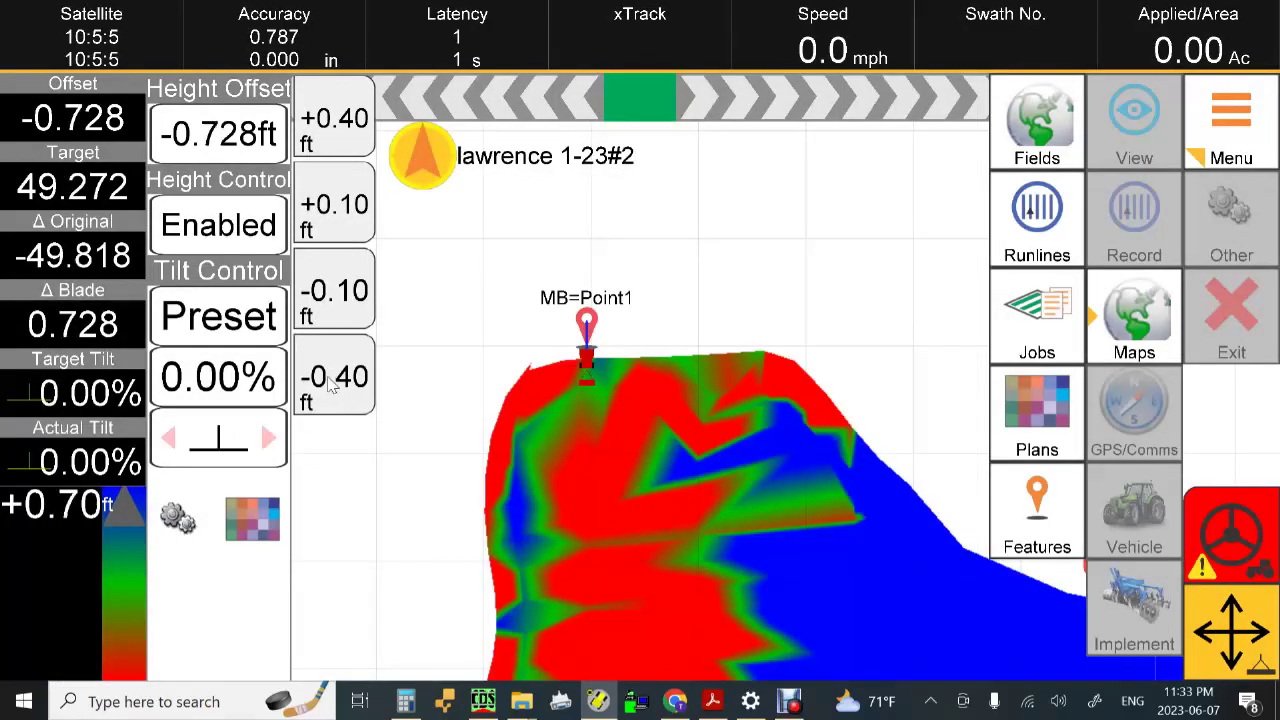
pyautogui.click(316, 118)
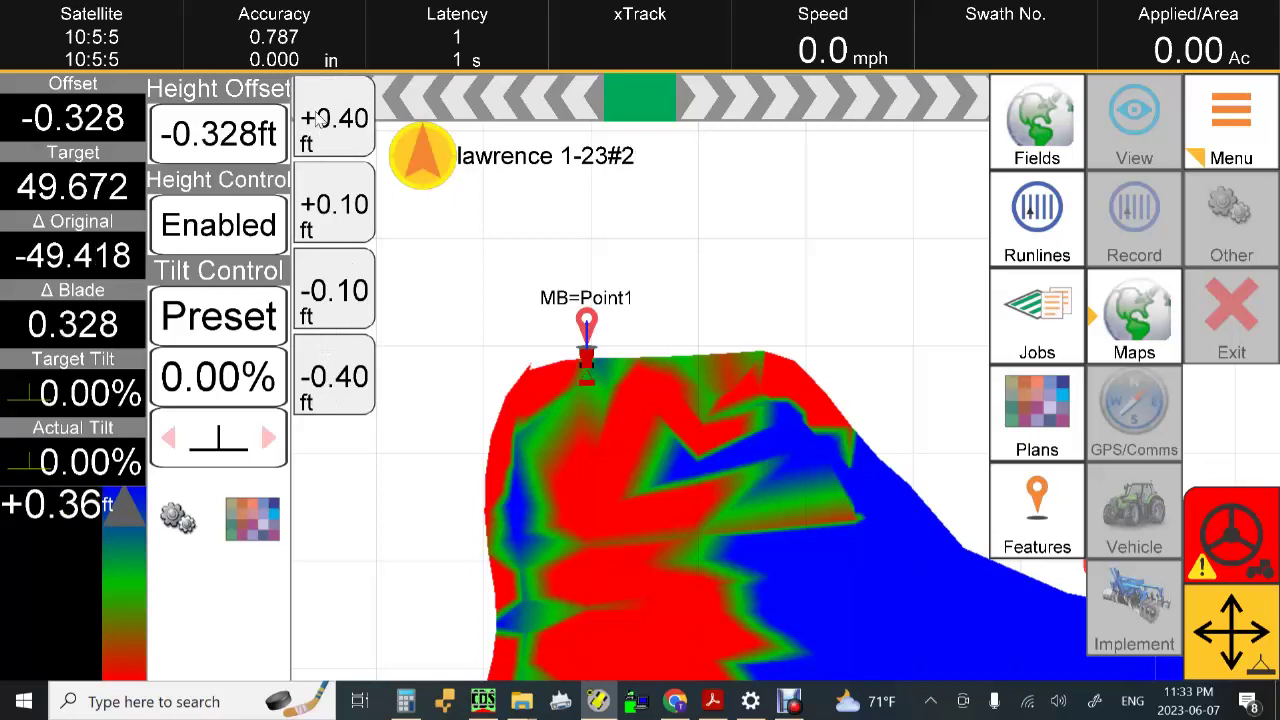
pyautogui.click(316, 118)
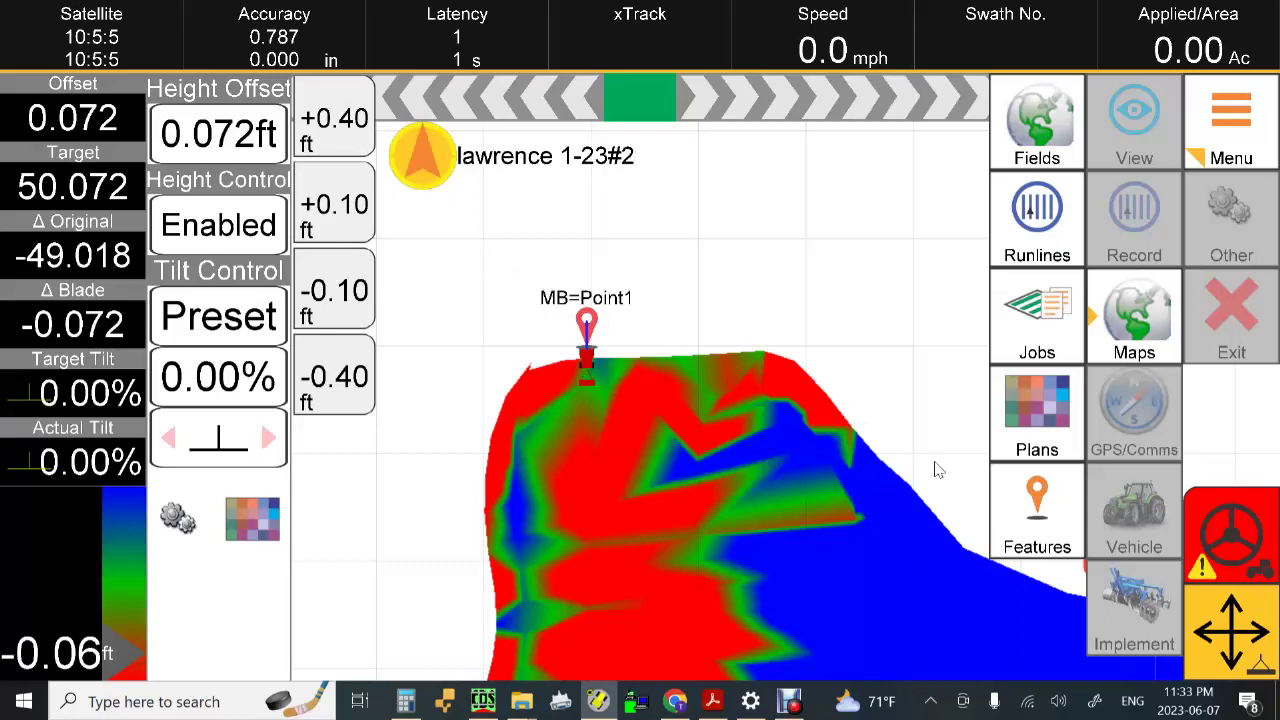
pyautogui.click(1236, 141)
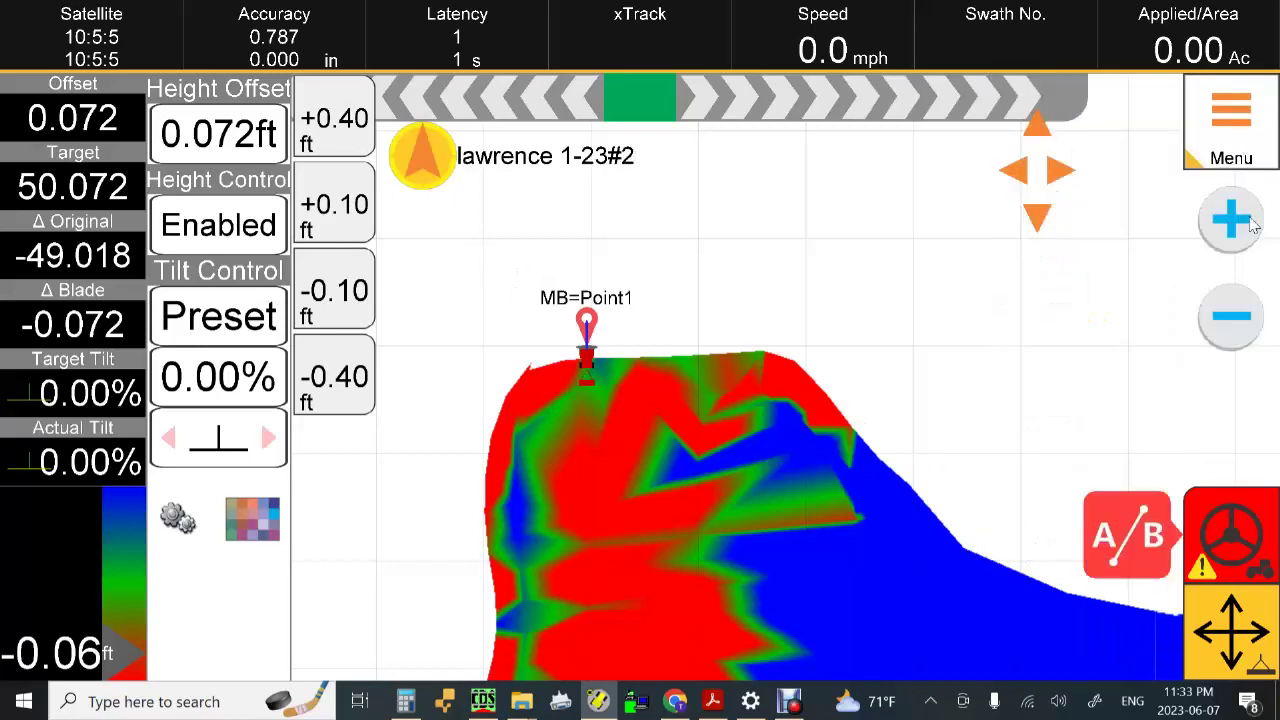